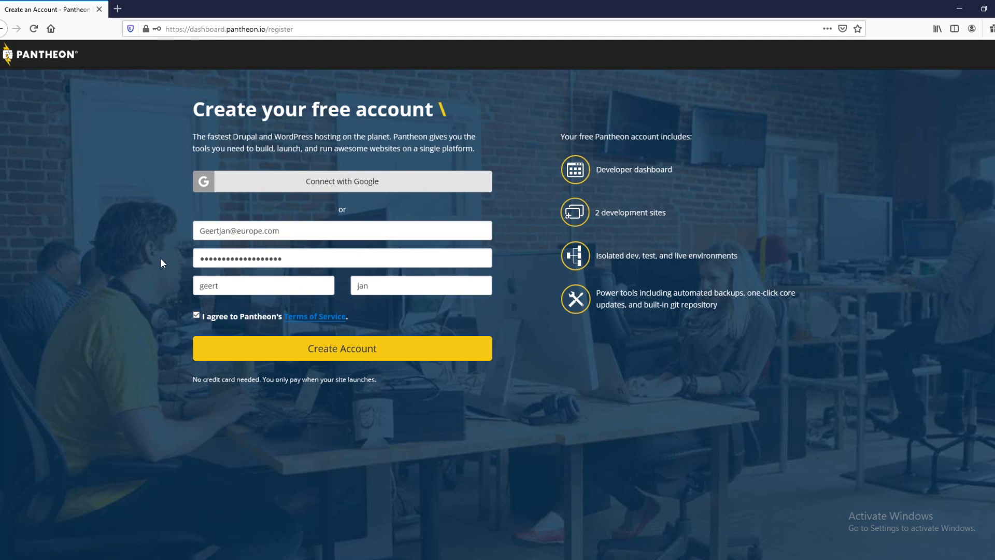
# Submit the free account registration and log in with the account's e-mail and password
pyautogui.click(352, 351)
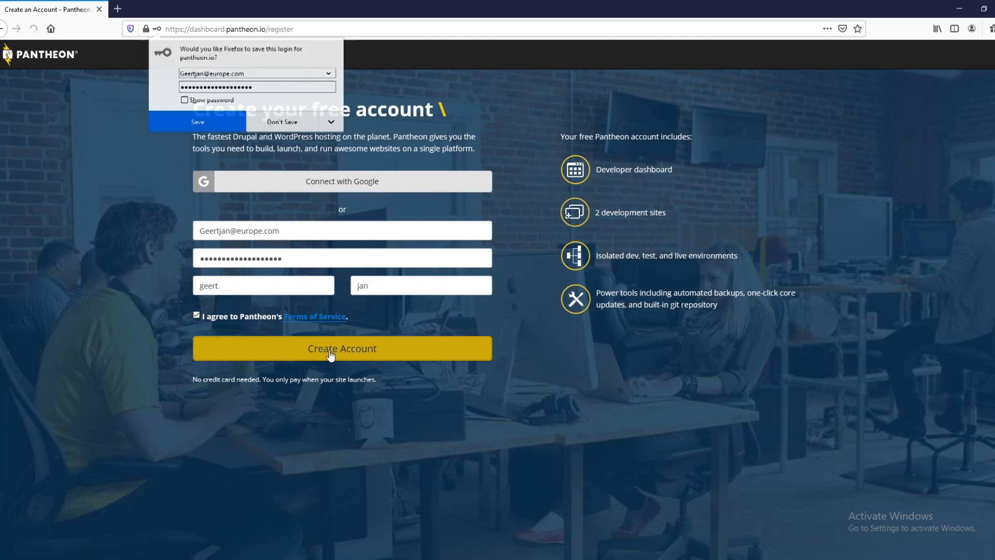
pyautogui.click(127, 167)
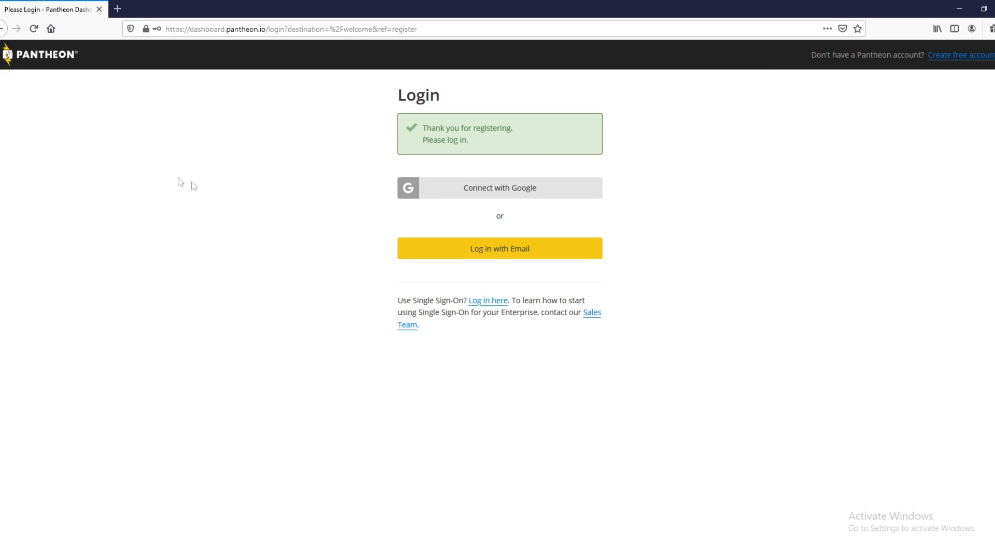
pyautogui.click(492, 248)
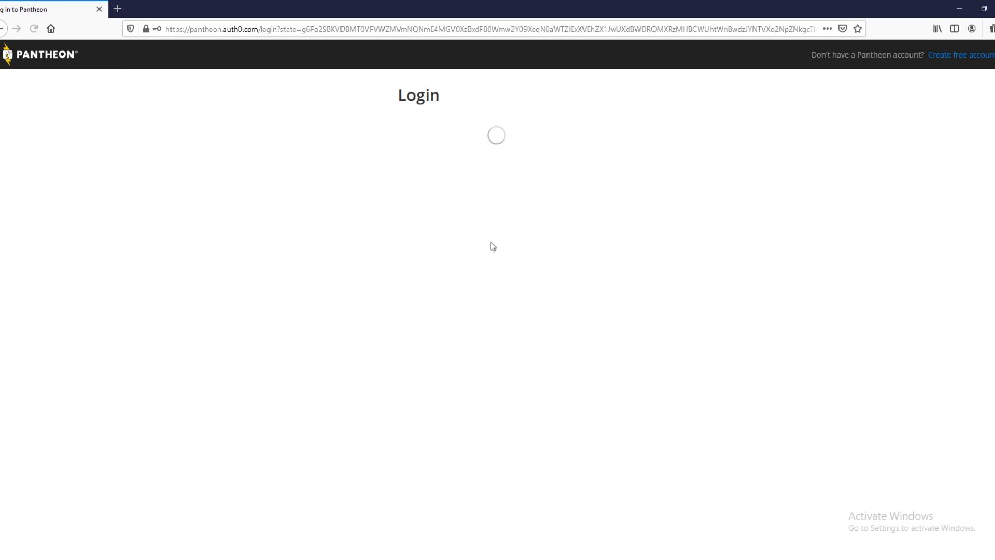
pyautogui.click(453, 186)
pyautogui.click(518, 205)
pyautogui.click(501, 286)
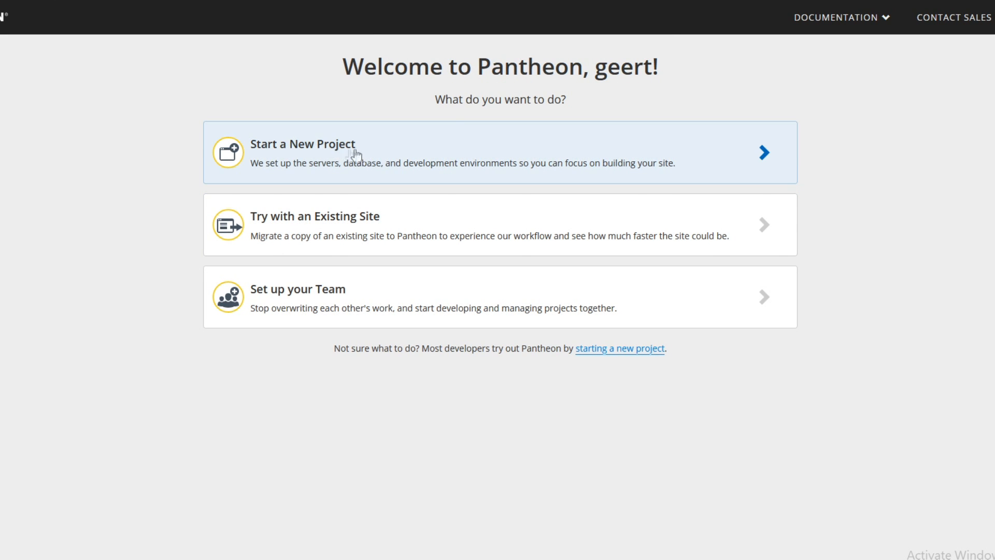
# Start a new project and name the Pantheon site howtoshop2
pyautogui.click(400, 162)
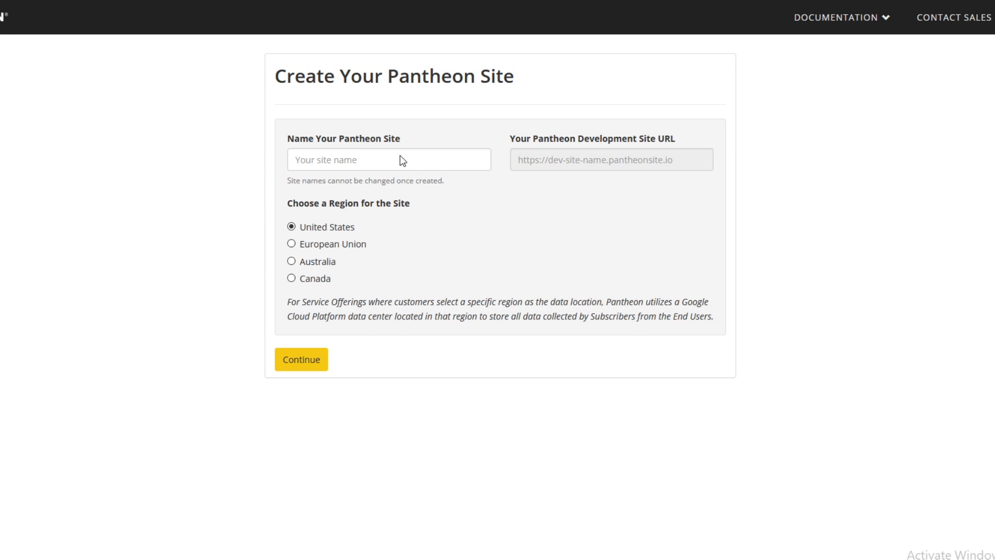
pyautogui.click(370, 161)
pyautogui.write('howtoshopp')
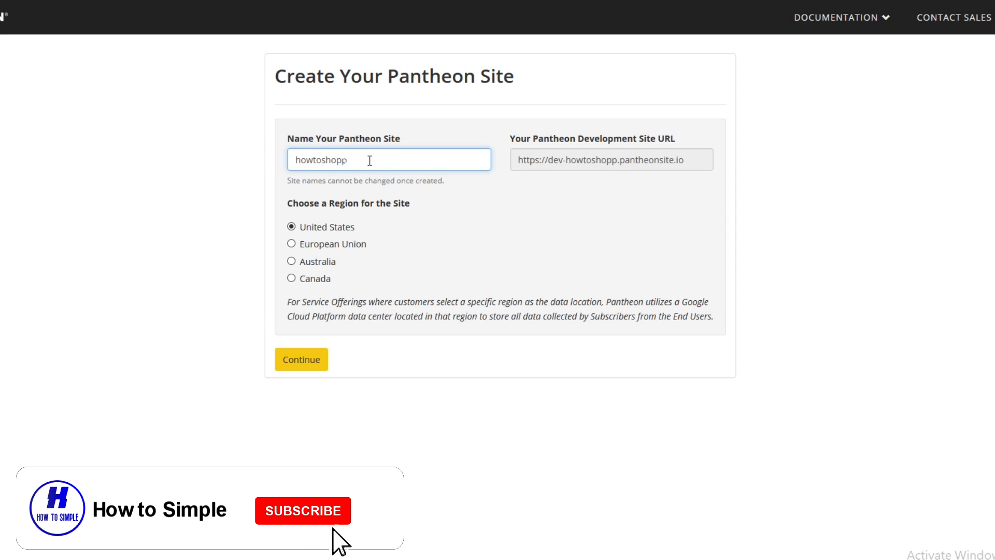
pyautogui.press('BackSpace')
pyautogui.write('2')
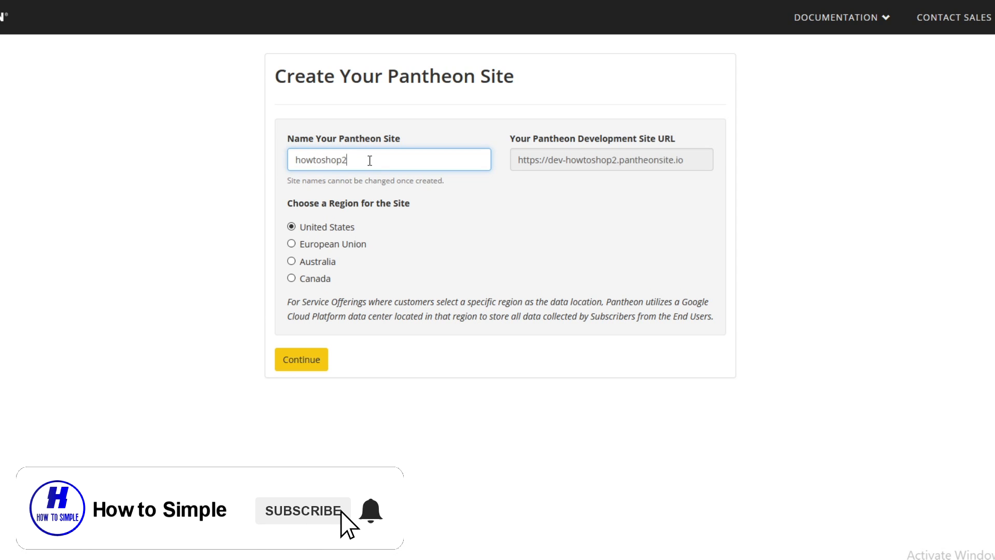
# Choose European Union as the site's region and continue with the site creation
pyautogui.click(241, 193)
pyautogui.moveTo(451, 207); pyautogui.dragTo(287, 203)
pyautogui.click(351, 232)
pyautogui.click(311, 249)
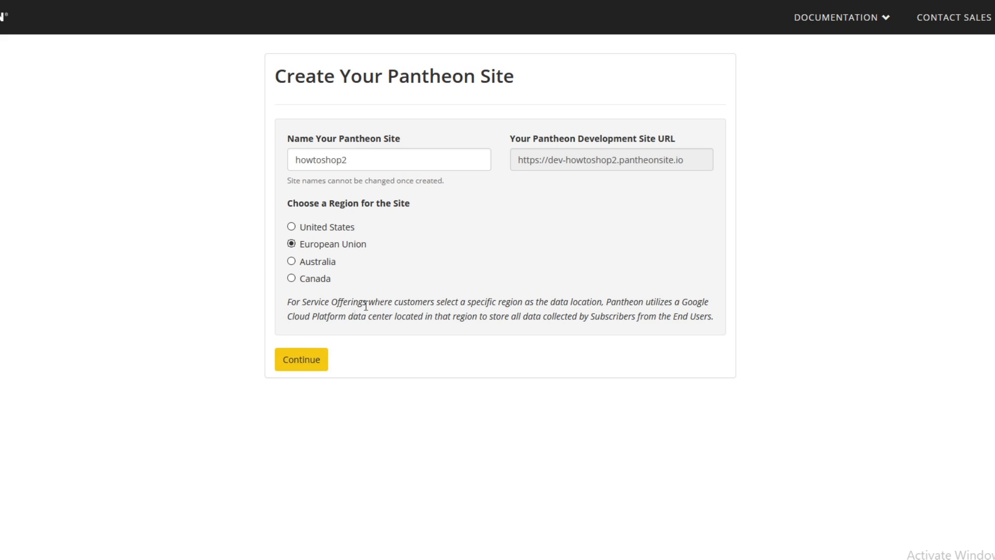
pyautogui.click(303, 357)
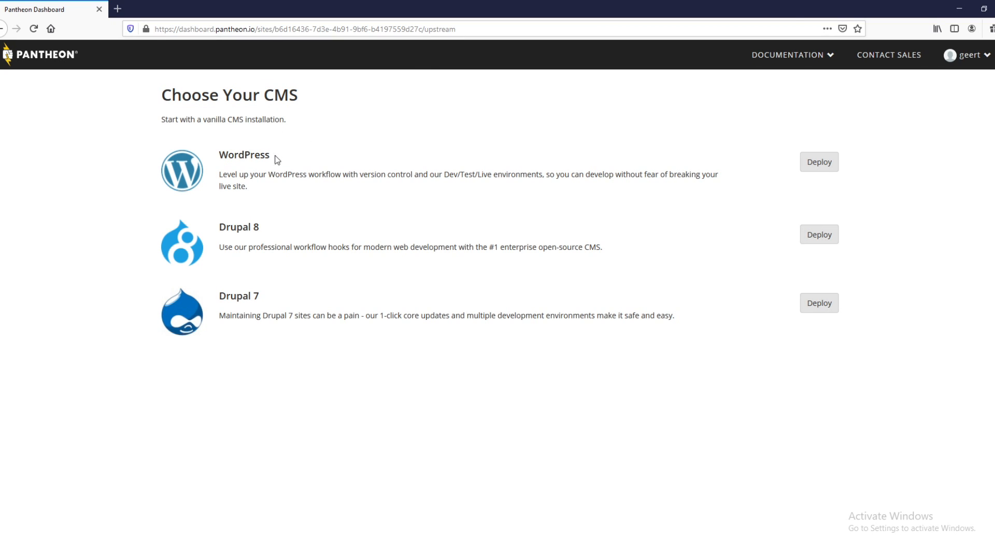
# Deploy WordPress as the site's CMS and go to the Pantheon site dashboard
pyautogui.moveTo(275, 156); pyautogui.dragTo(219, 155)
pyautogui.click(380, 140)
pyautogui.click(807, 163)
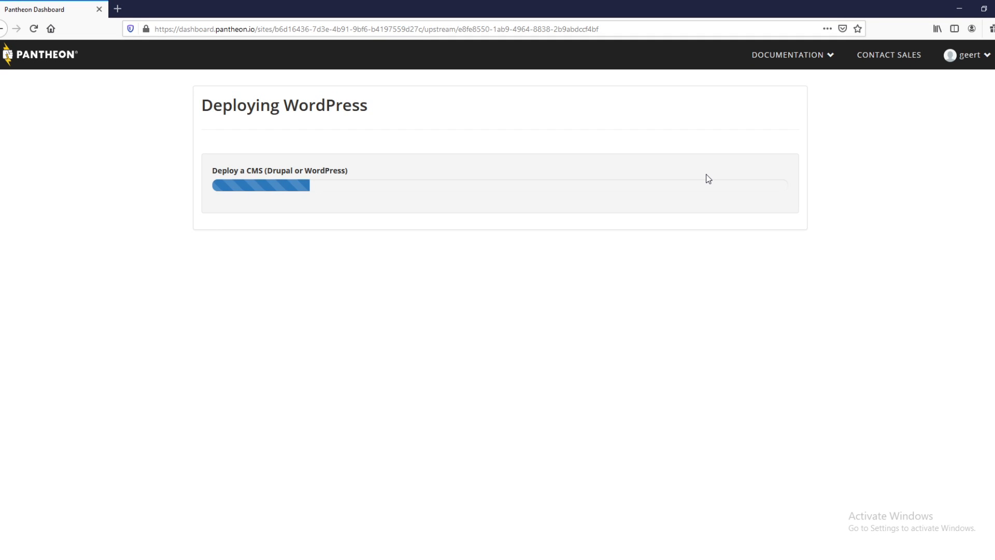
pyautogui.doubleClick(347, 106)
pyautogui.click(184, 125)
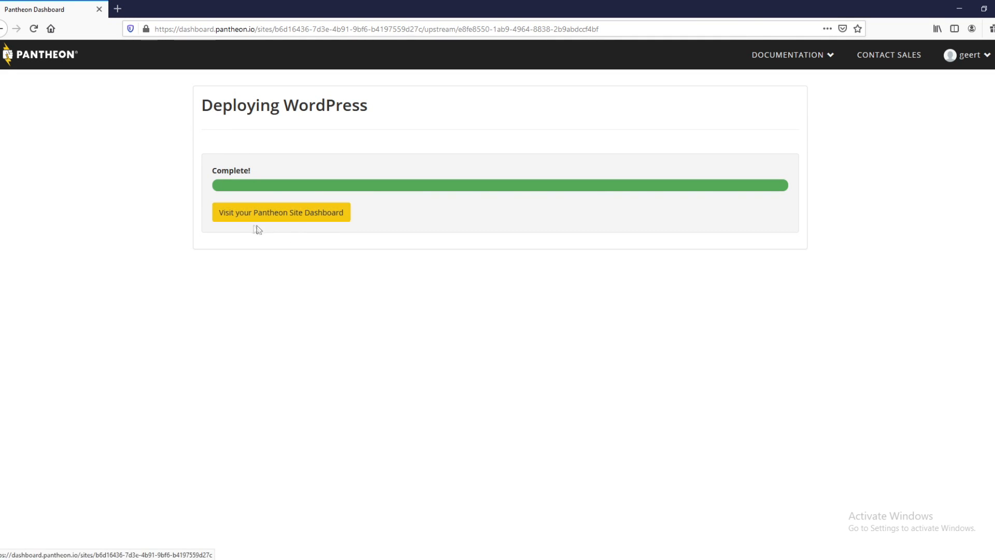
pyautogui.click(293, 213)
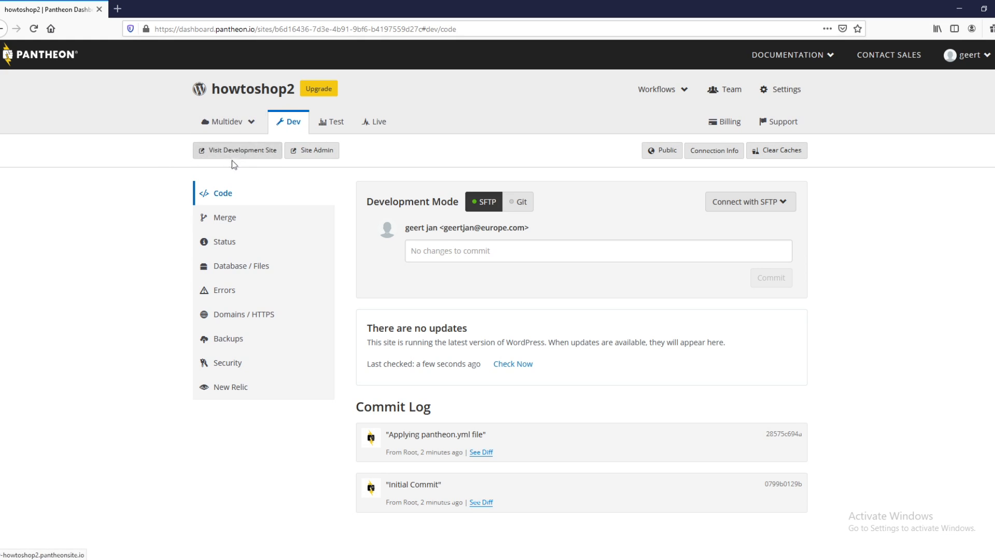
# Visit the development site and continue its WordPress installation in English (United States)
pyautogui.click(256, 152)
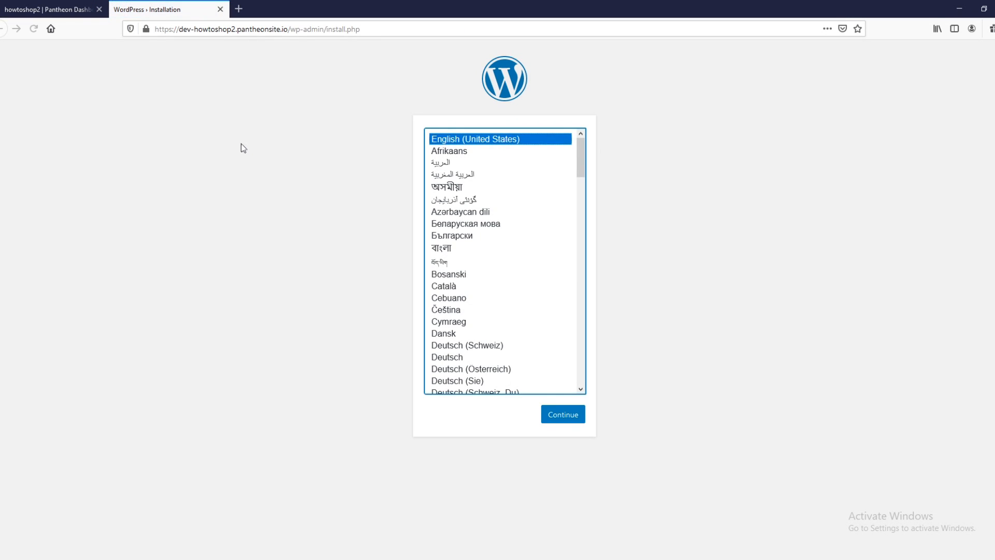
pyautogui.scroll(-1, 570, 213)
pyautogui.scroll(1, 562, 222)
pyautogui.click(555, 415)
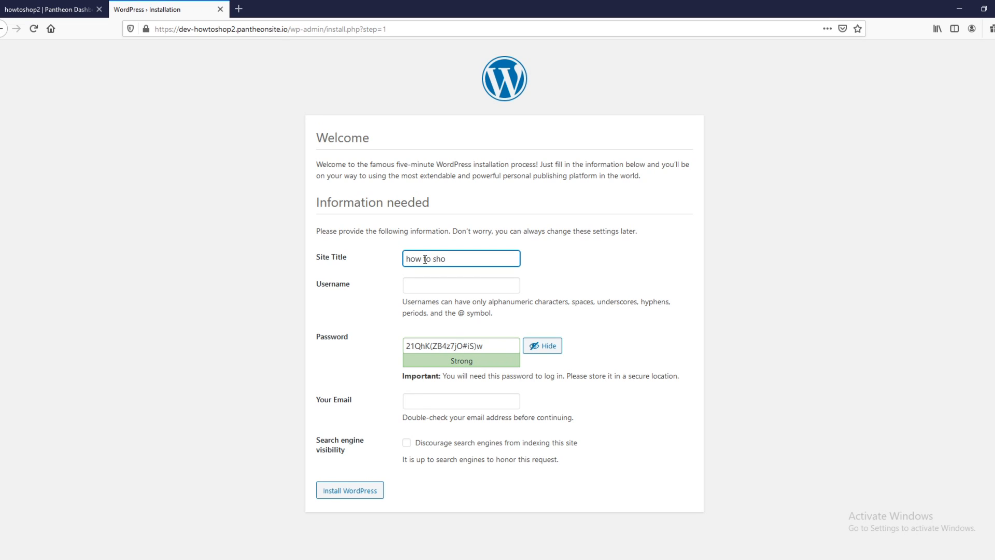
# Complete the site title as "how to shop2" and copy it into the username
pyautogui.click(443, 285)
pyautogui.moveTo(457, 259); pyautogui.dragTo(404, 261)
pyautogui.hotkey('ctrl', 'c')
pyautogui.click(422, 288)
pyautogui.hotkey('ctrl', 'v')
pyautogui.click(370, 300)
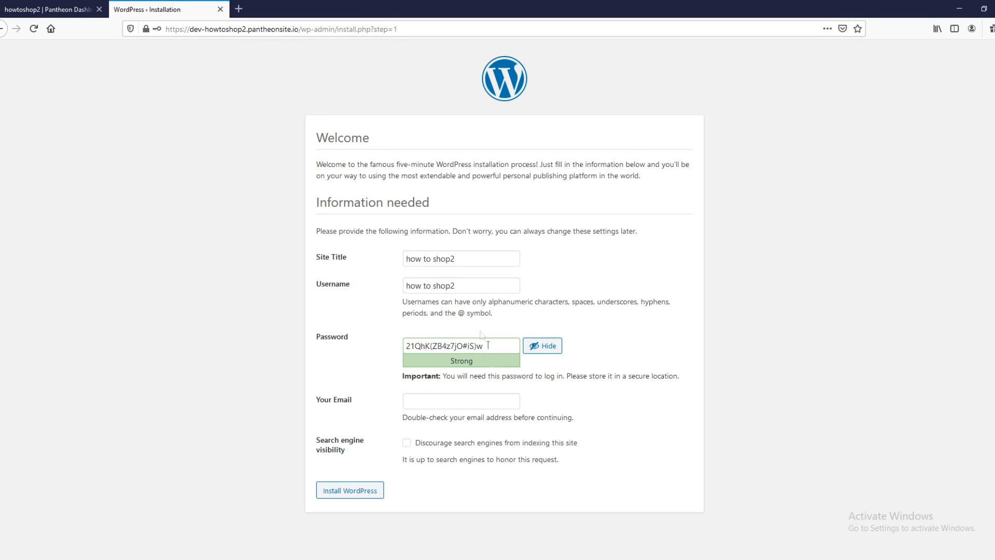
# Hide the generated WordPress password and replace it with the chosen account password
pyautogui.click(529, 352)
pyautogui.click(503, 347)
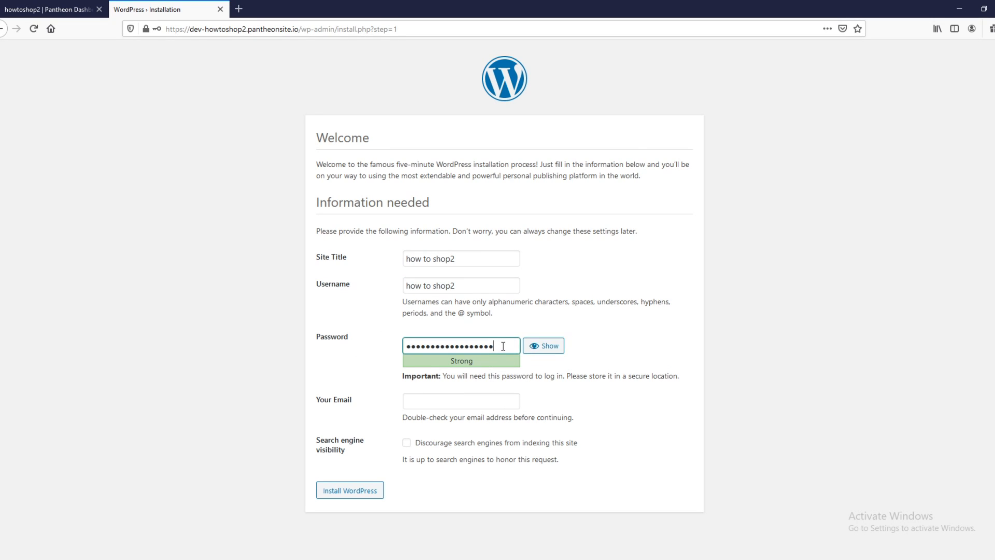
pyautogui.moveTo(502, 347); pyautogui.dragTo(407, 347)
pyautogui.click(424, 391)
# Fill in the administrator's e-mail address in the WordPress installation form
pyautogui.click(425, 401)
pyautogui.hotkey('alt', 'Tab')
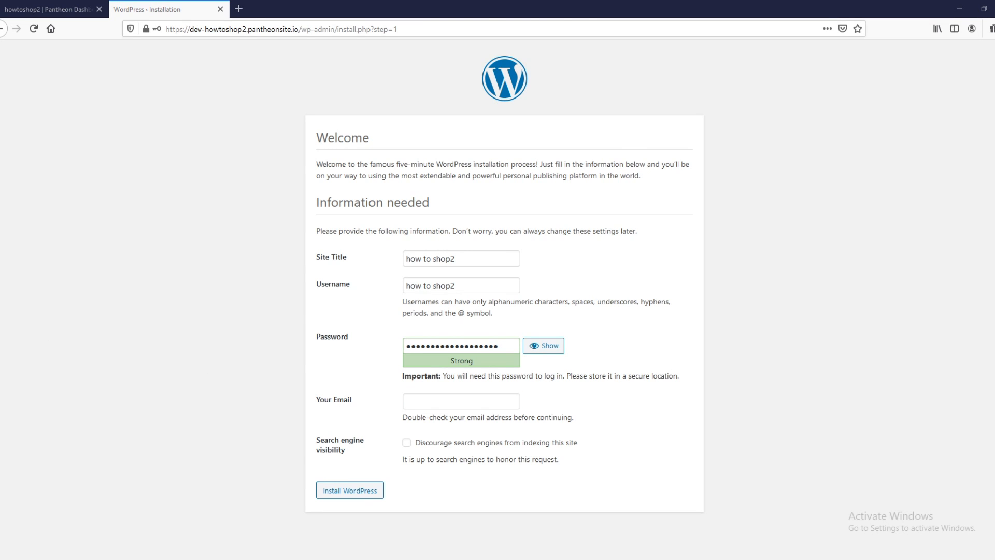
pyautogui.click(423, 398)
pyautogui.hotkey('ctrl', 'v')
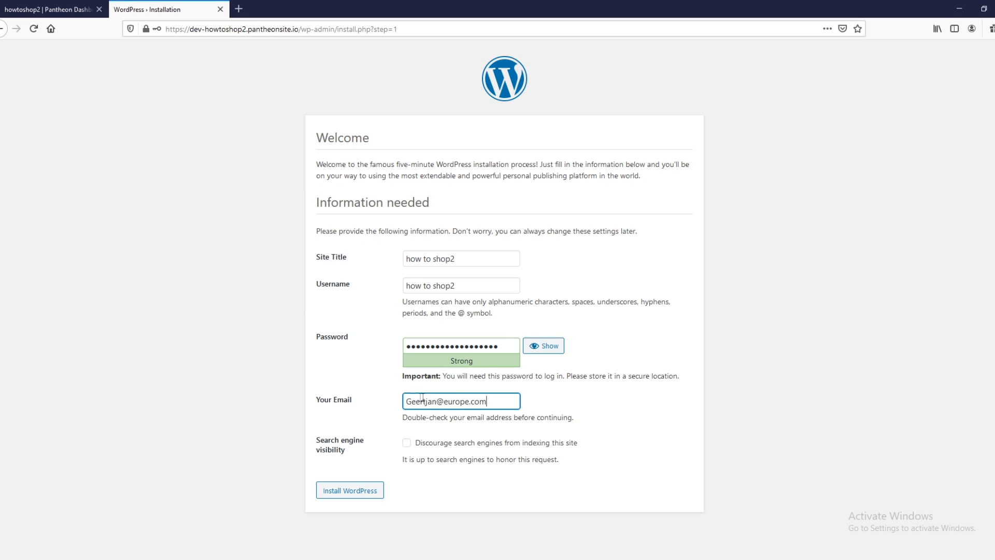
pyautogui.click(384, 396)
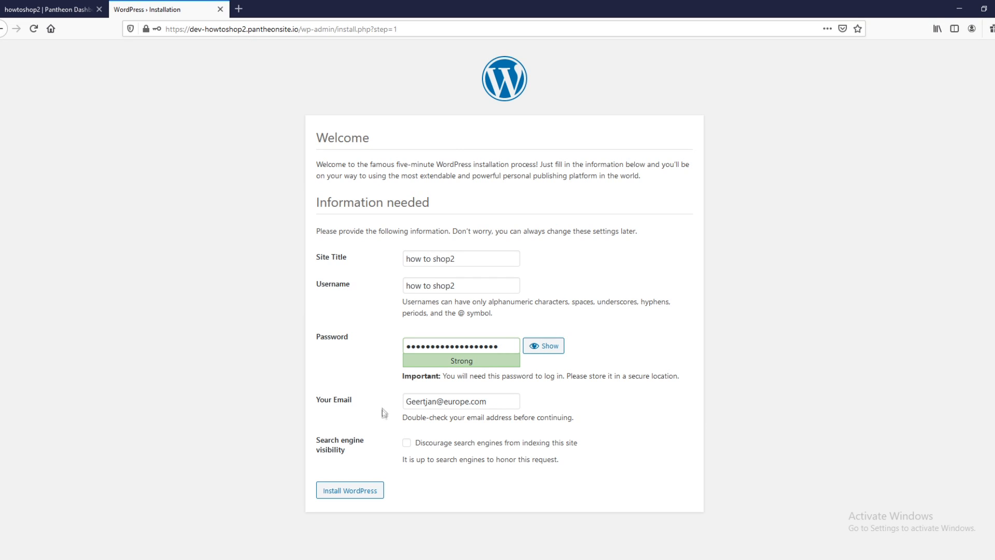
# Discourage search engines from indexing the site, then install WordPress and save the login in the browser
pyautogui.click(412, 443)
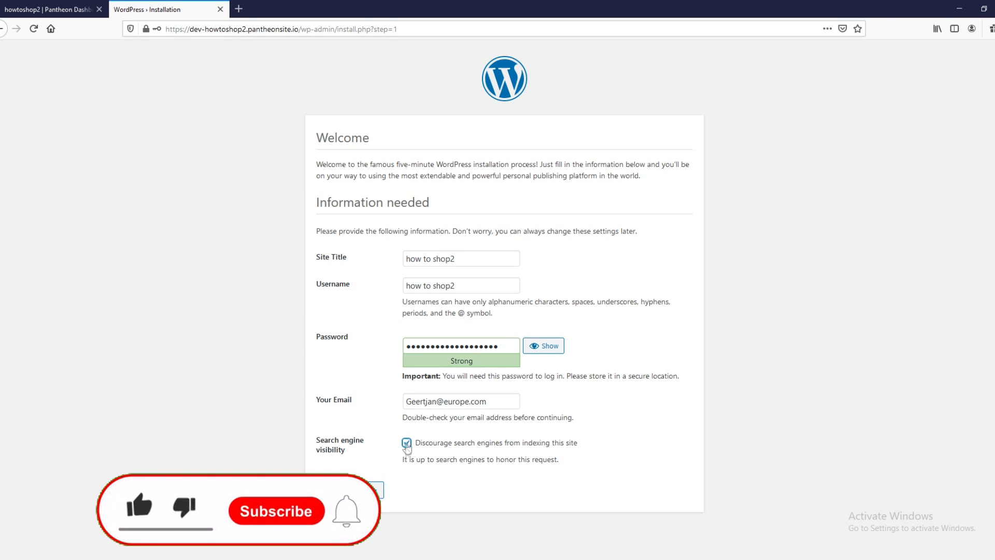
pyautogui.click(366, 490)
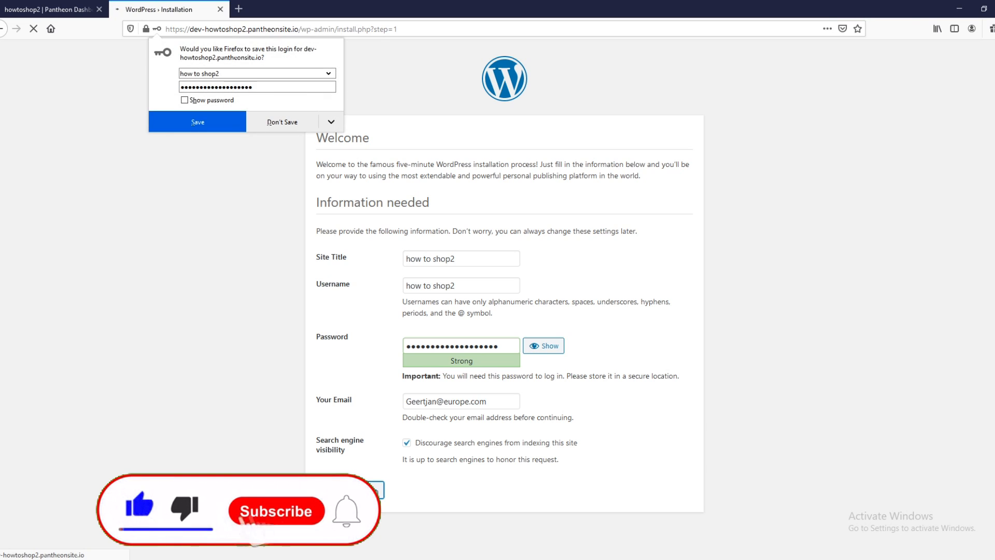
pyautogui.click(199, 124)
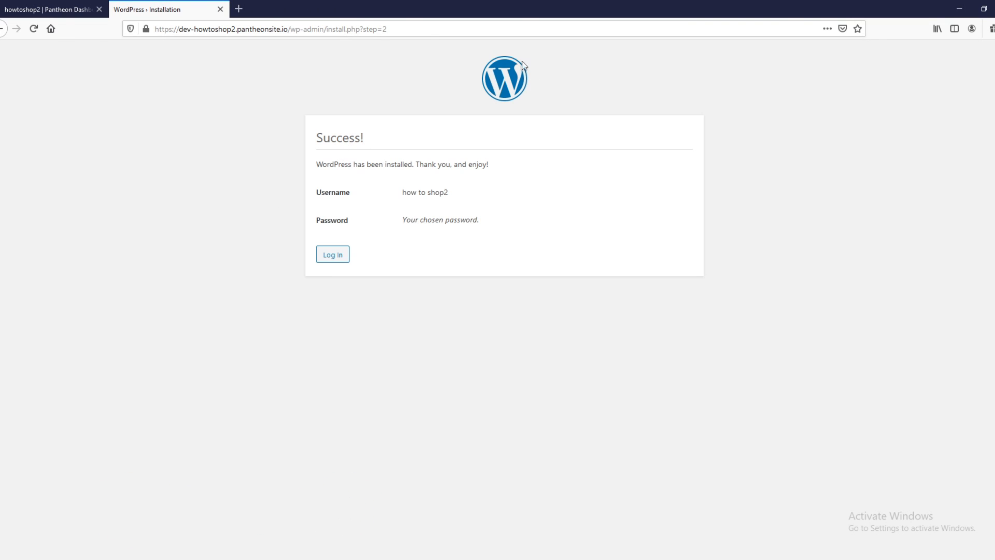
# Log in to the WordPress admin dashboard with the saved credentials
pyautogui.click(331, 256)
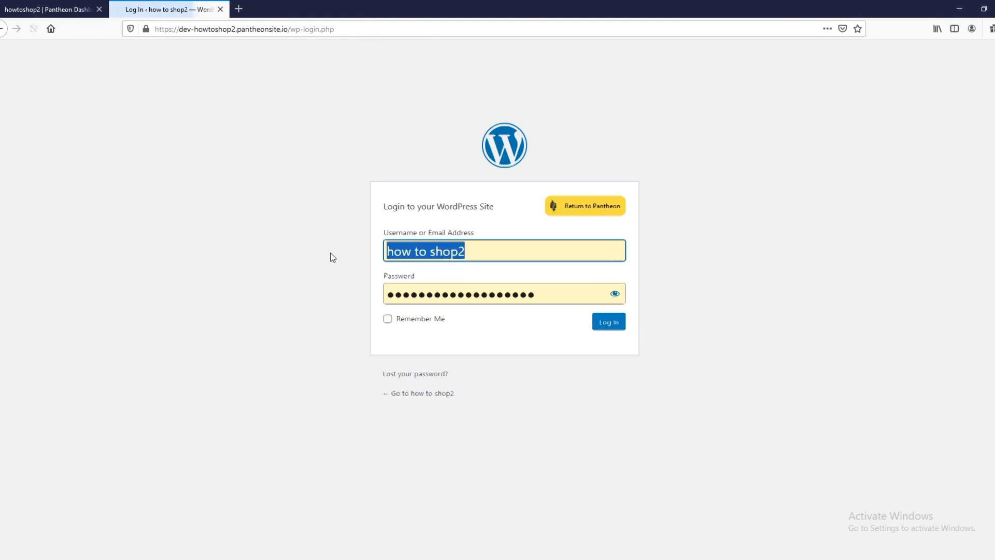
pyautogui.click(610, 322)
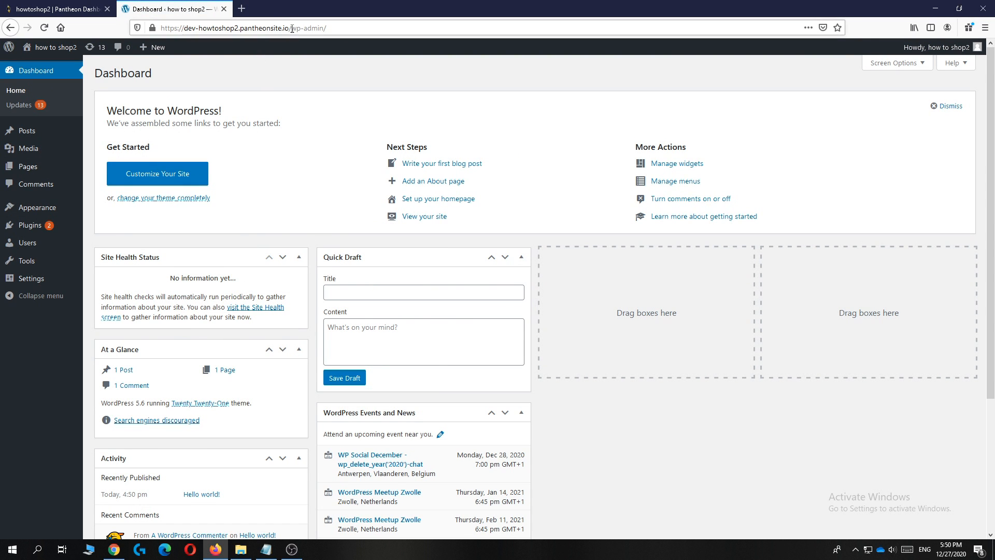
# View the public site by opening dev-howtoshop2.pantheonsite.io in a new browser tab
pyautogui.moveTo(292, 28); pyautogui.dragTo(185, 31)
pyautogui.hotkey('ctrl', 'c')
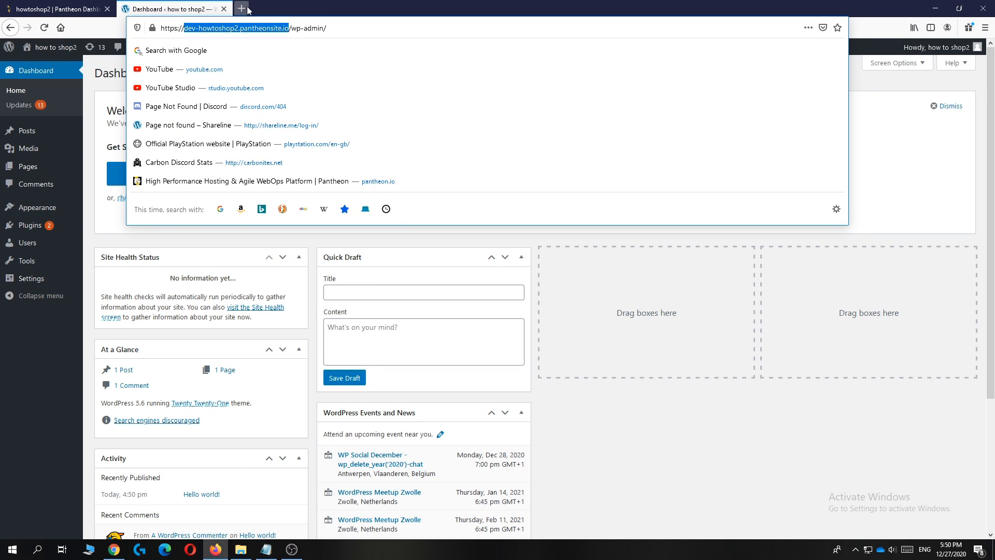
pyautogui.click(244, 7)
pyautogui.hotkey('ctrl', 'v')
pyautogui.press('Return')
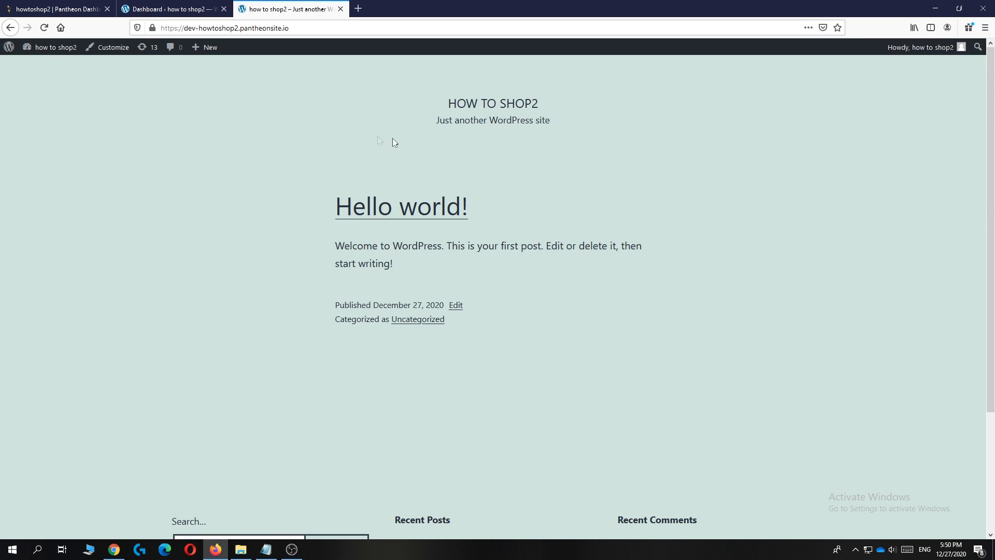
# Return to the WordPress dashboard and search the themes available to add for "astra"
pyautogui.click(154, 9)
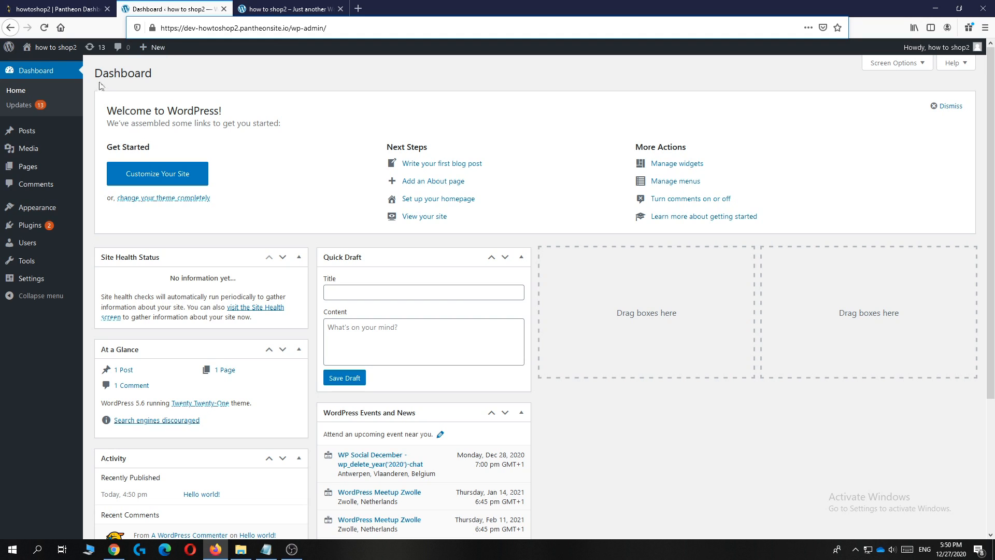
pyautogui.click(34, 207)
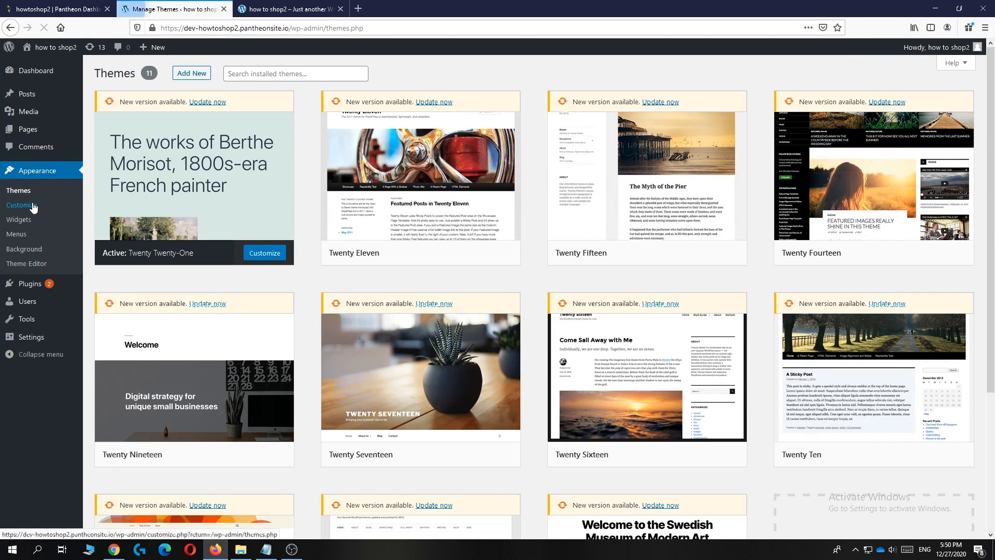
pyautogui.click(187, 74)
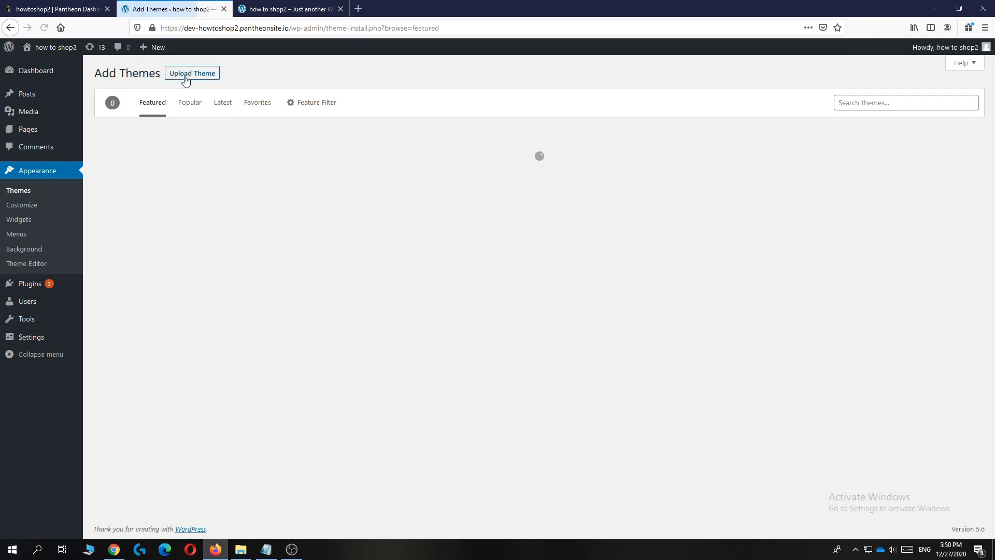
pyautogui.click(888, 103)
pyautogui.write('astra')
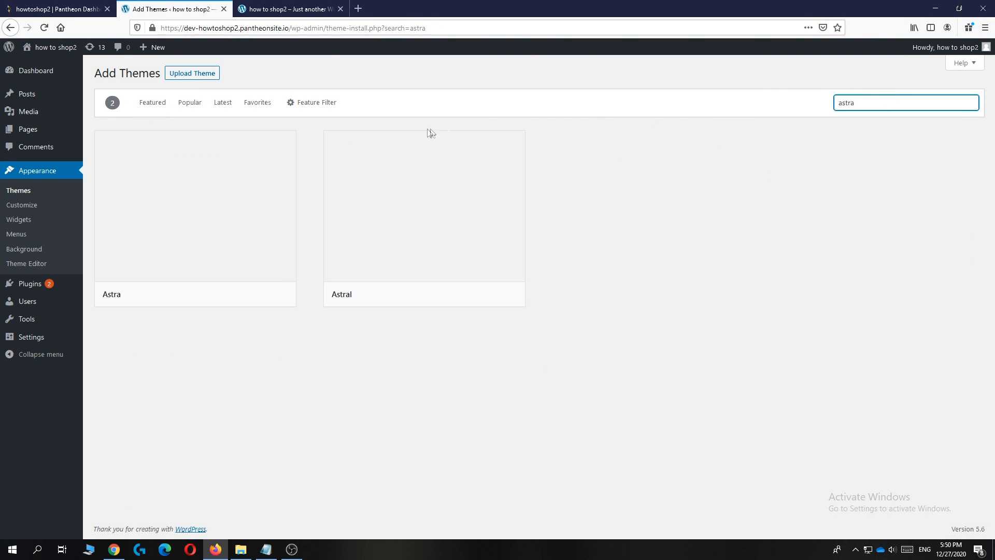
# Install and activate the Astra theme
pyautogui.moveTo(413, 147)
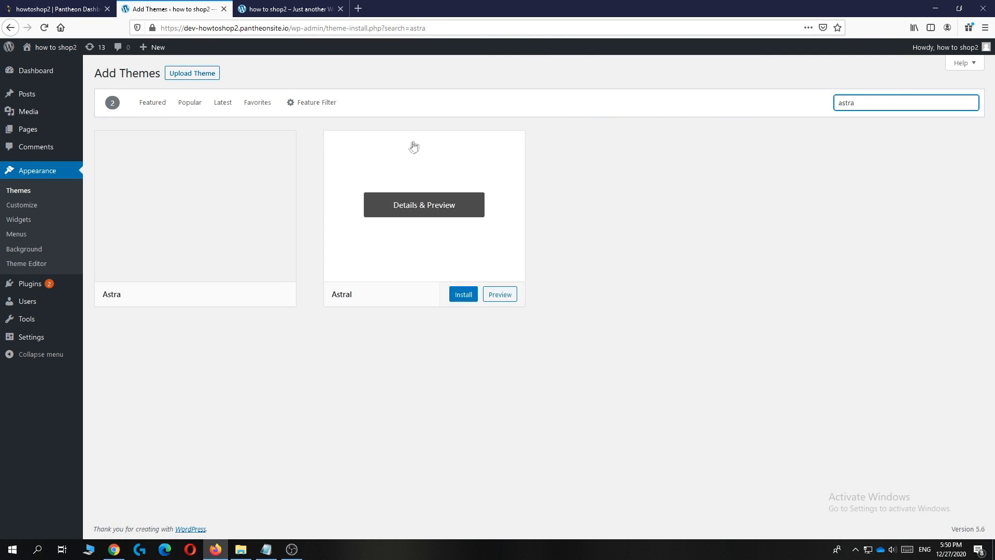
pyautogui.moveTo(238, 251)
pyautogui.click(221, 295)
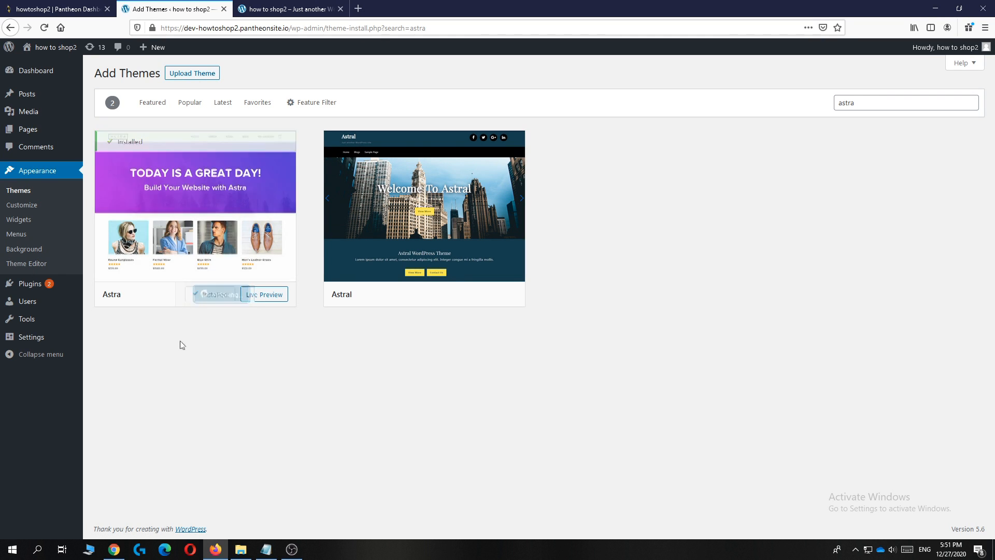
pyautogui.click(207, 299)
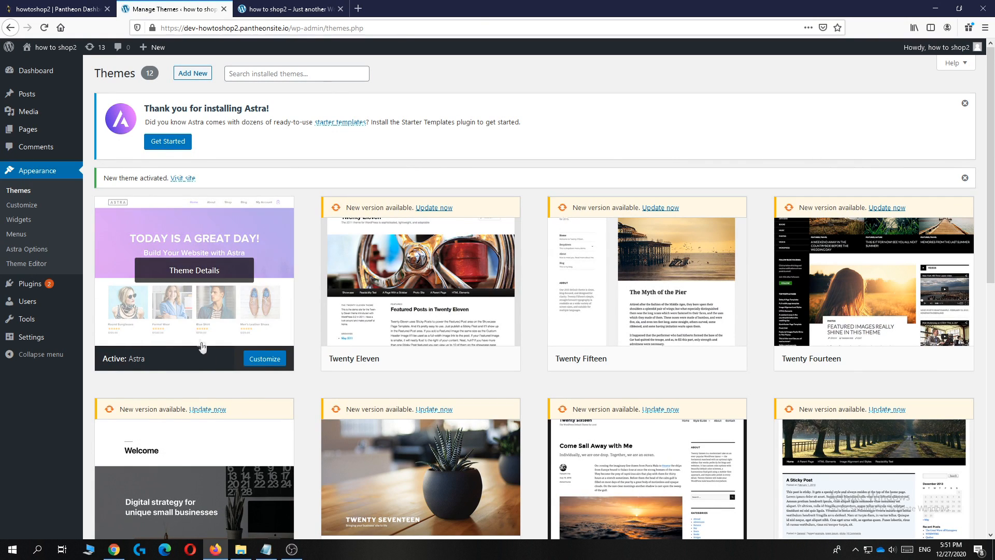
# Reload the public site to check how it looks with the active theme
pyautogui.click(275, 10)
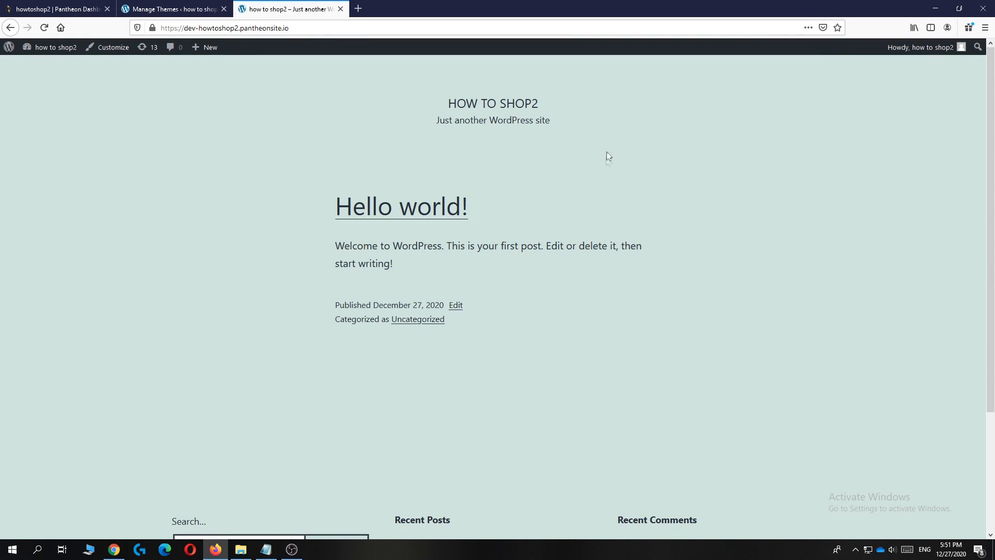
pyautogui.click(44, 28)
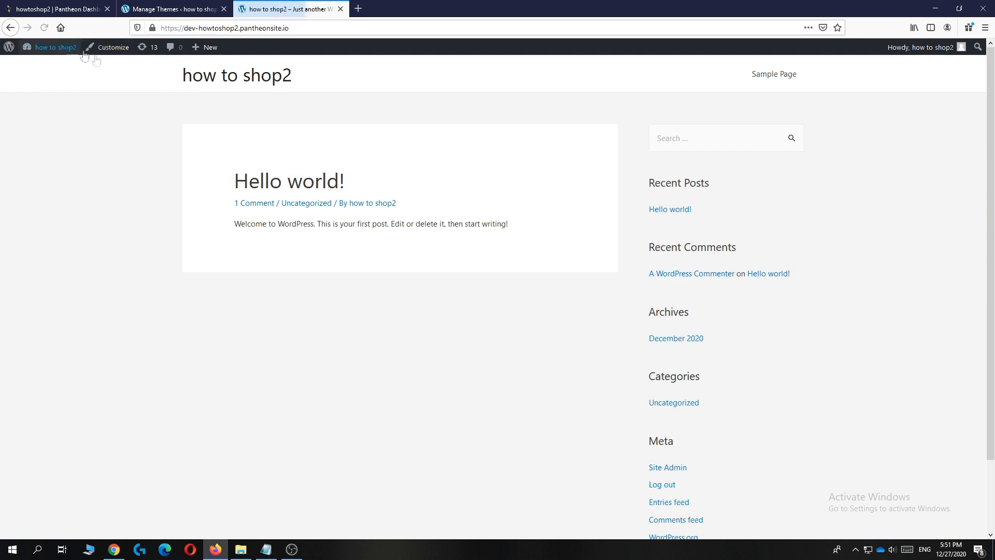
# Look over the public site's home page from the header down to the footer
pyautogui.scroll(-1, 387, 329)
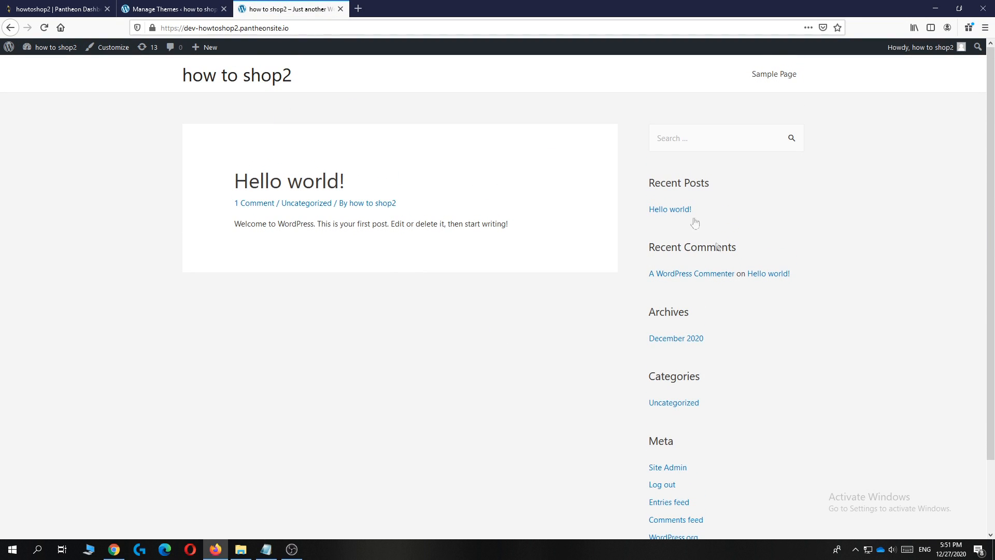
pyautogui.scroll(-2, 328, 196)
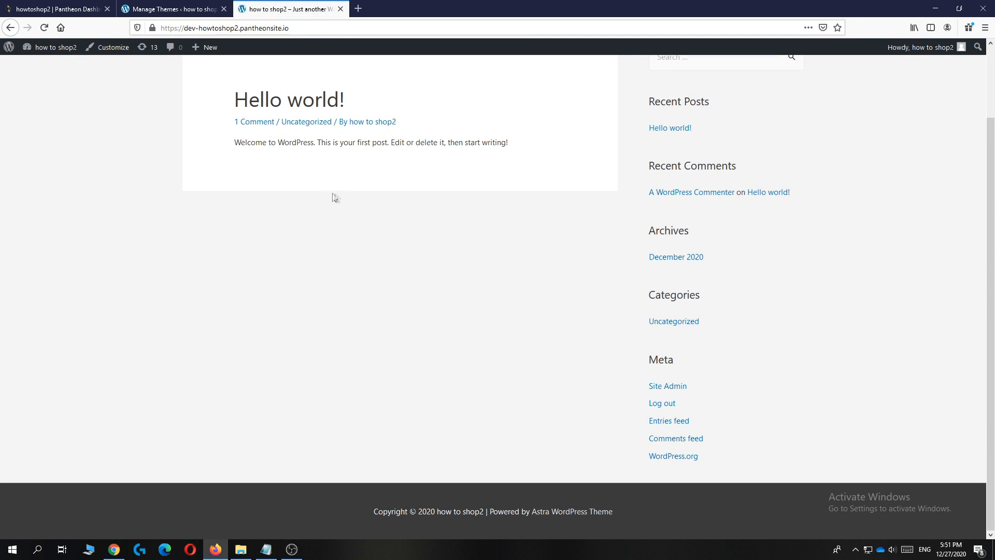
pyautogui.scroll(2, 316, 202)
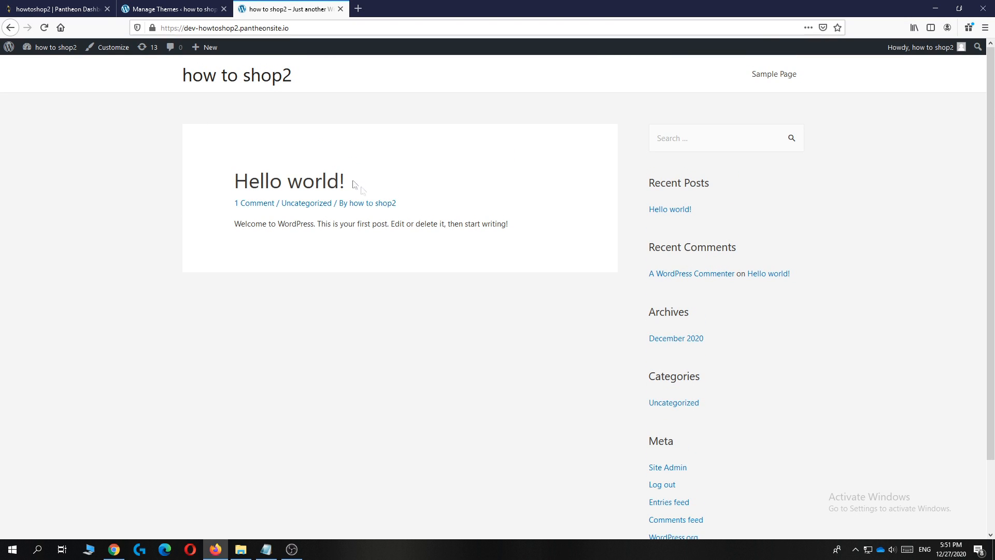
# Return to the WordPress dashboard and delete the Akismet and Hello Dolly plugins together with a bulk action
pyautogui.click(179, 9)
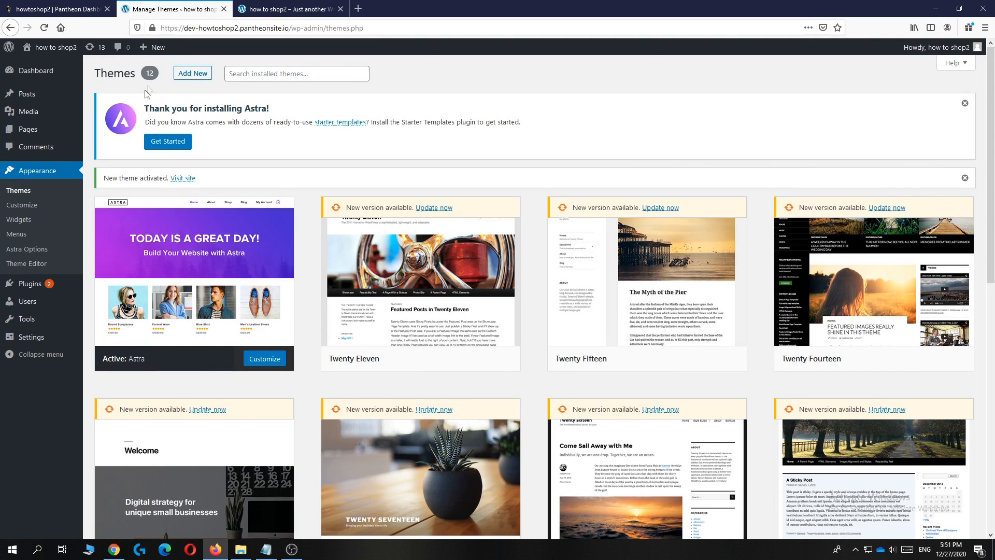
pyautogui.click(43, 282)
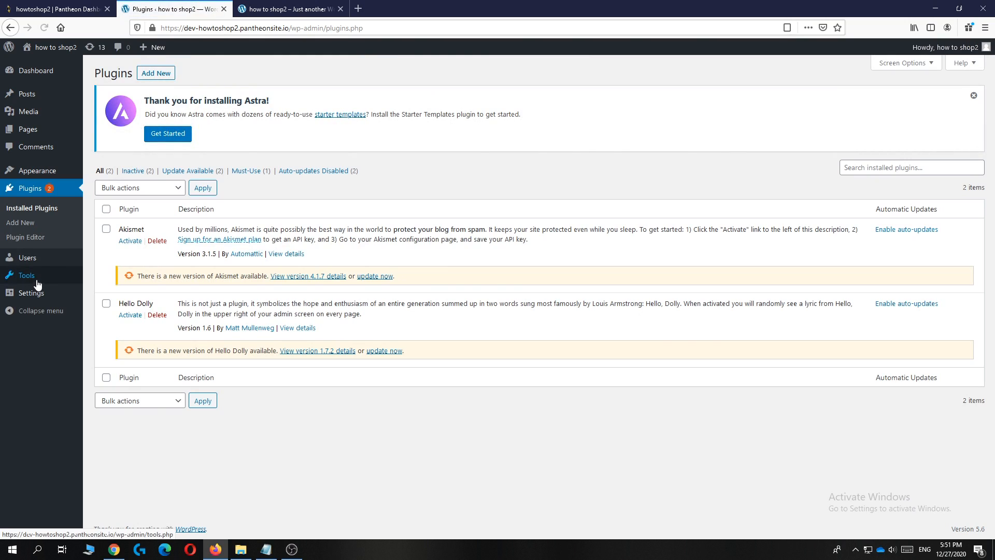
pyautogui.click(157, 241)
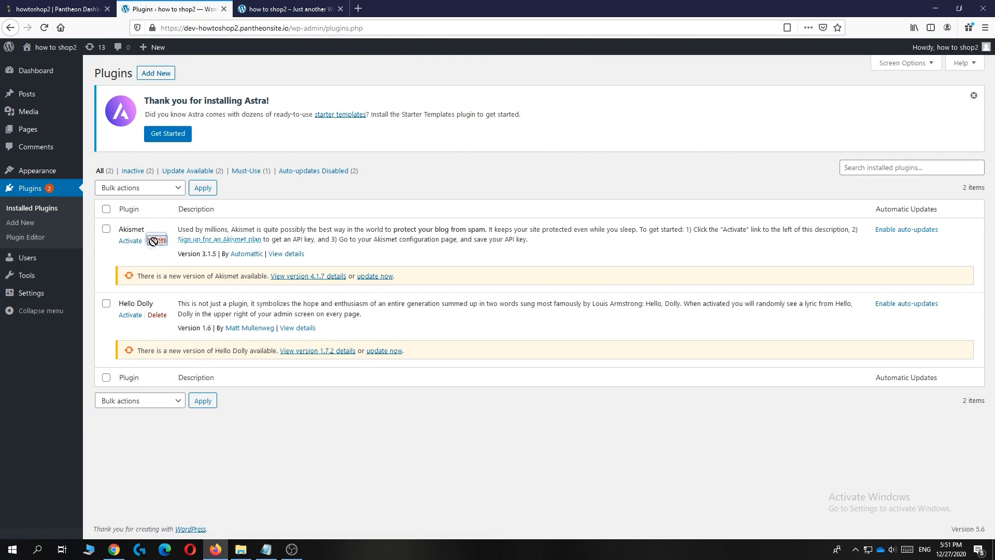
pyautogui.click(105, 229)
pyautogui.click(106, 304)
pyautogui.click(178, 403)
pyautogui.click(135, 445)
pyautogui.click(148, 399)
pyautogui.click(111, 474)
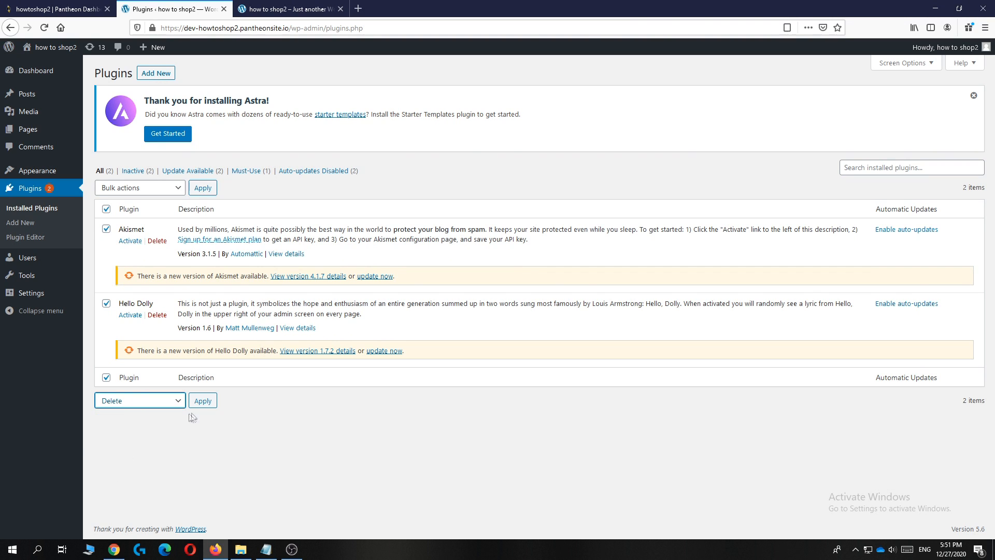
pyautogui.click(202, 405)
pyautogui.click(526, 238)
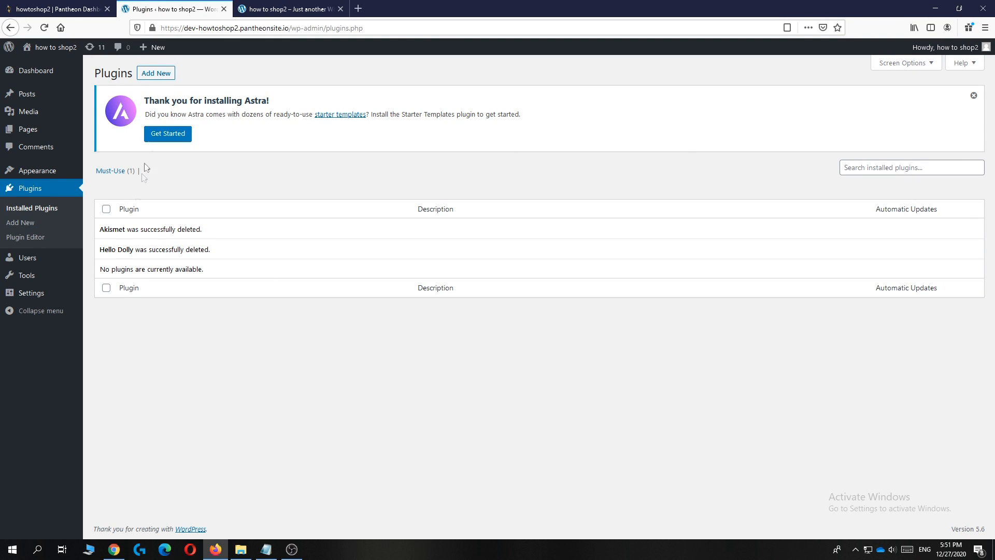
# Search the plugins available to add for "astra"
pyautogui.click(153, 74)
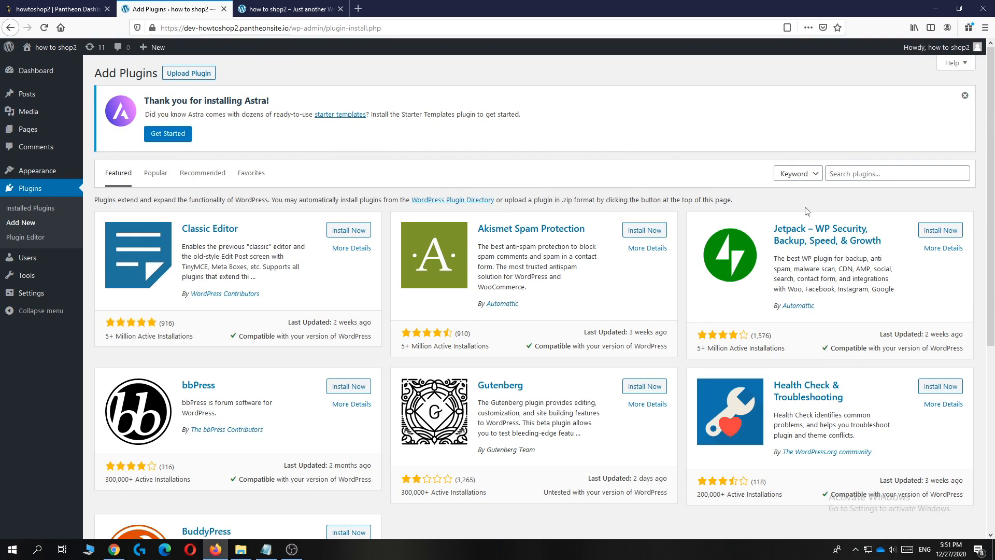
pyautogui.click(840, 175)
pyautogui.write('astra')
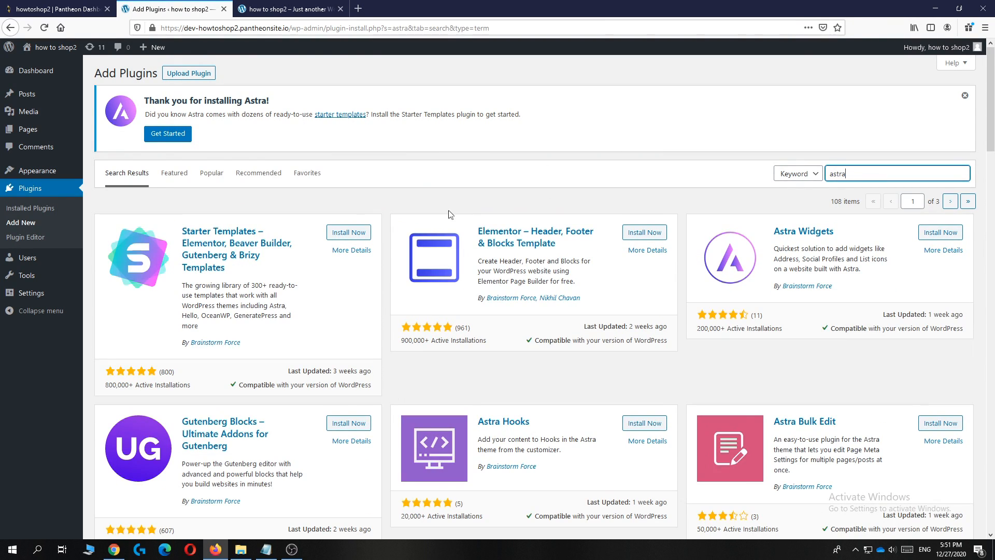
pyautogui.click(443, 206)
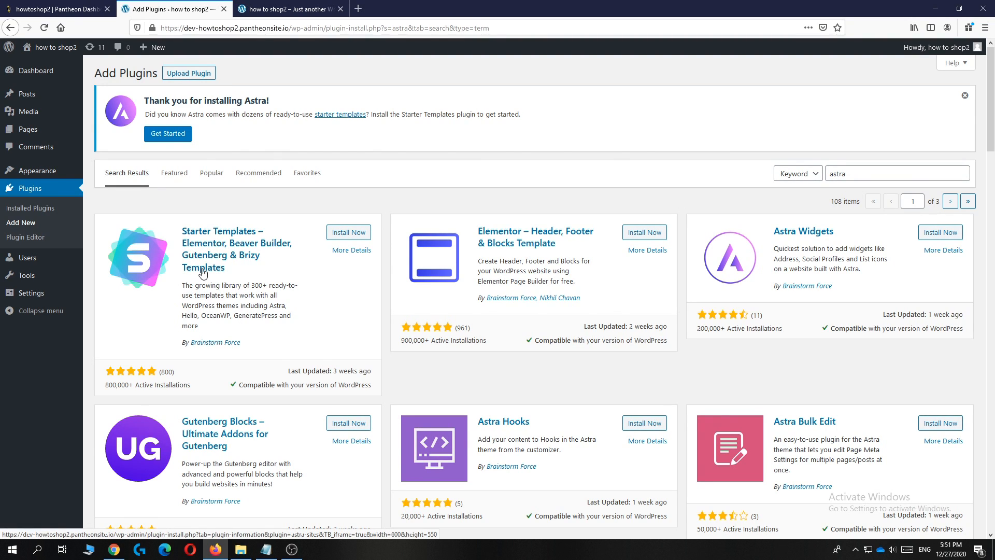
# Install and activate the Starter Templates plugin by Brainstorm Force
pyautogui.click(333, 232)
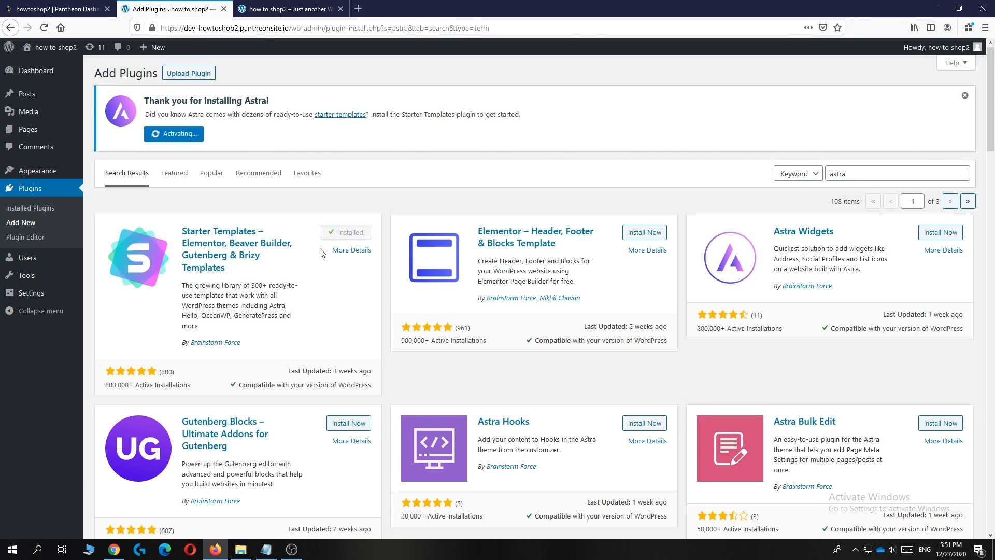
pyautogui.click(340, 229)
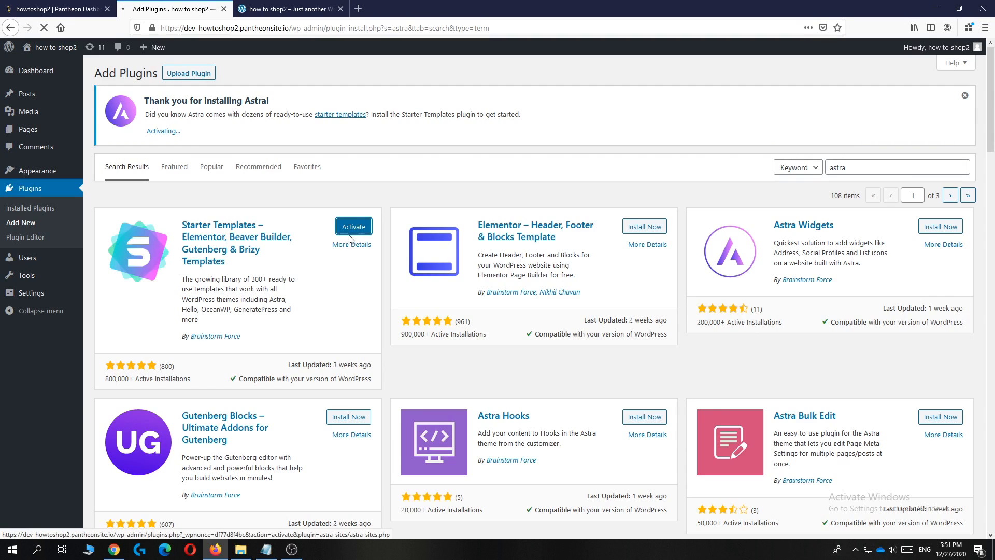
pyautogui.click(348, 231)
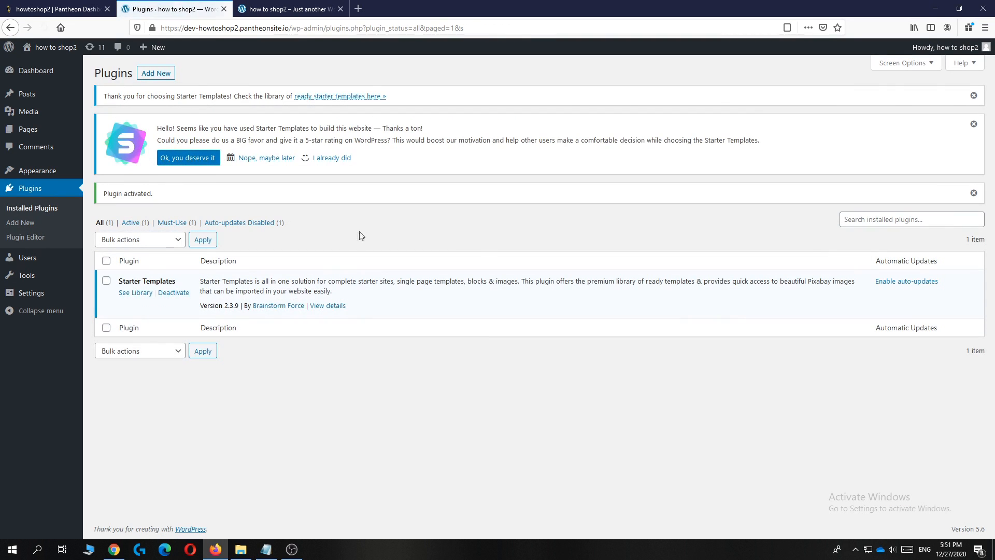
# Open the Starter Templates library and choose Beaver Builder as the page builder
pyautogui.moveTo(175, 281); pyautogui.dragTo(130, 280)
pyautogui.click(136, 303)
pyautogui.click(130, 300)
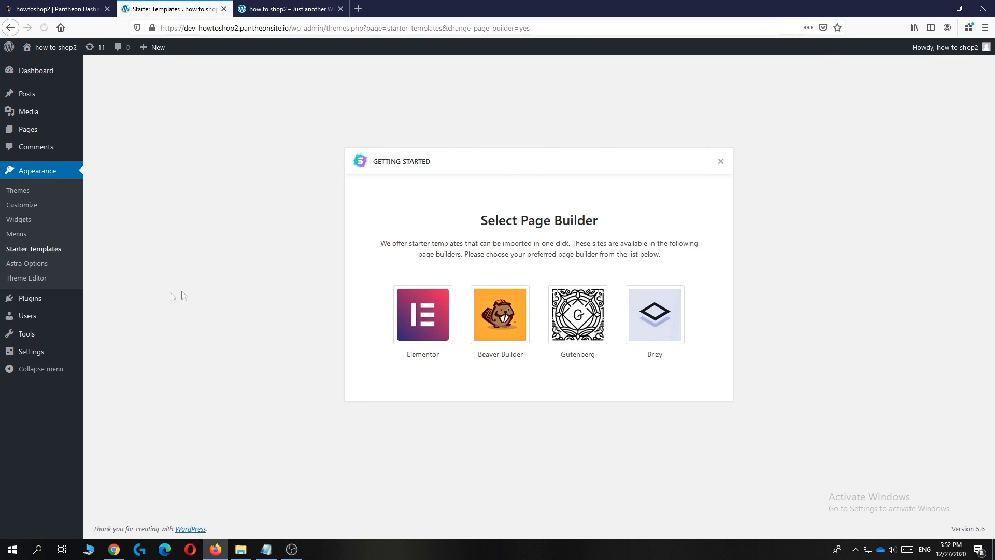
pyautogui.click(510, 285)
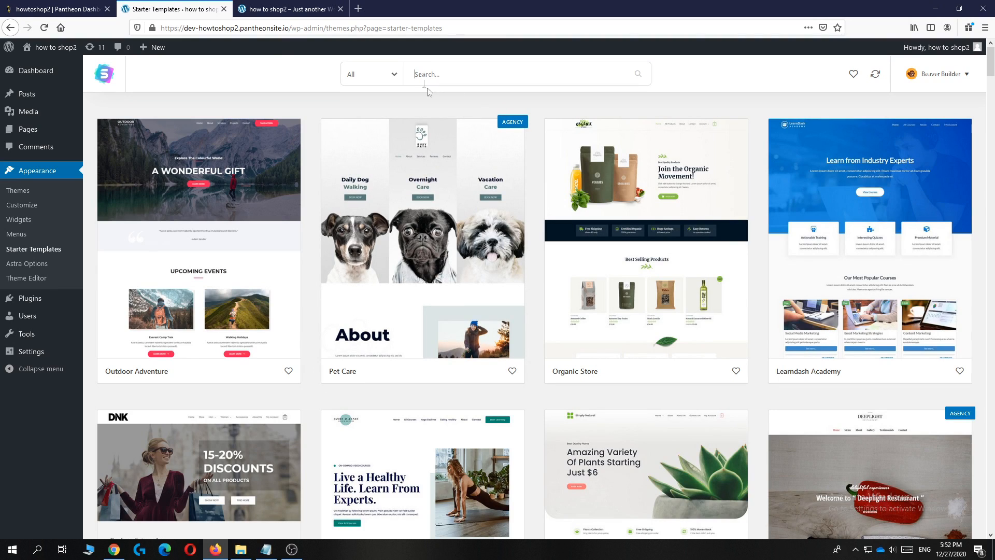
# Search the starter templates for "brand" and open the complete-site import of the Brandstore template
pyautogui.write('brand')
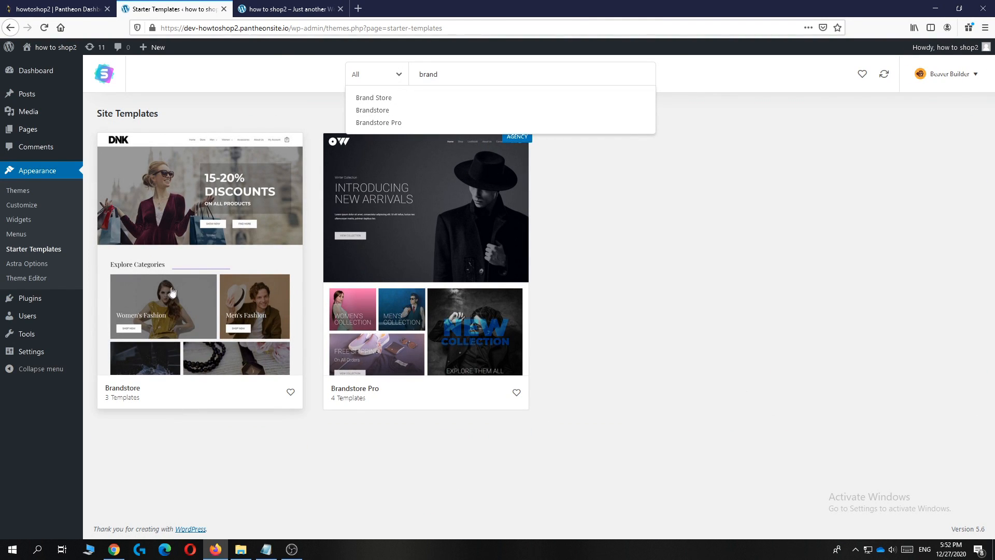
pyautogui.click(182, 234)
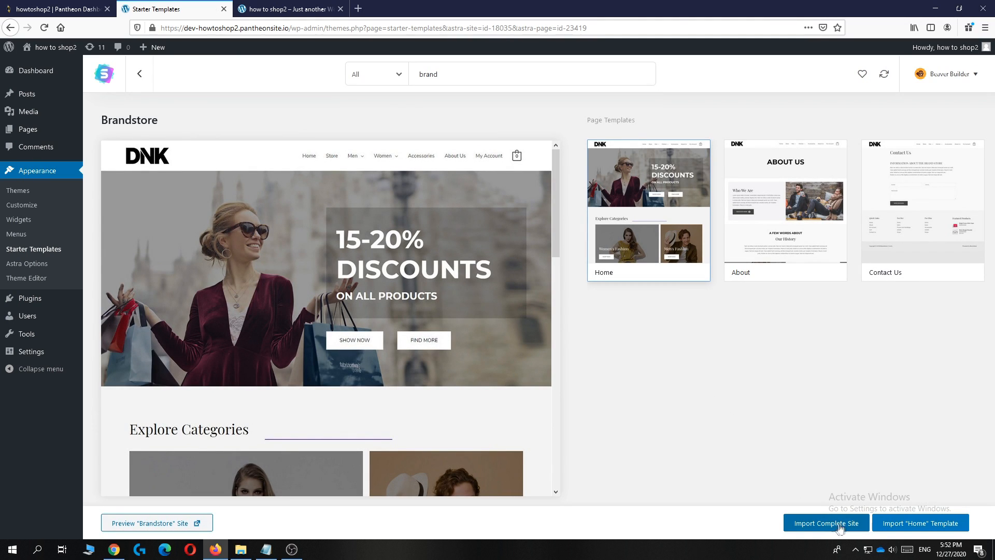
pyautogui.click(790, 525)
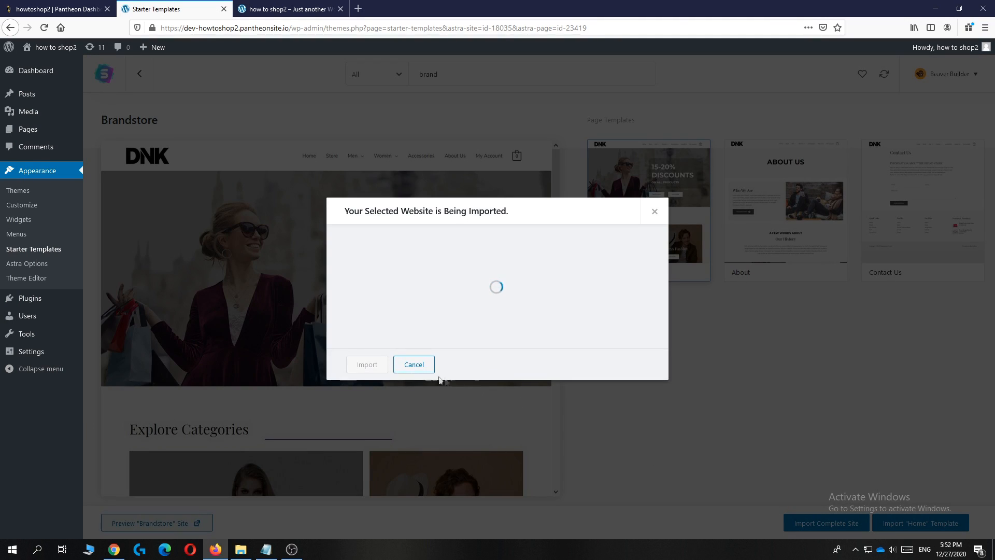
# Enable deleting the previously imported site and import Brandstore with its customizer settings, widgets, required plugins and content
pyautogui.click(349, 248)
pyautogui.moveTo(456, 247); pyautogui.dragTo(360, 249)
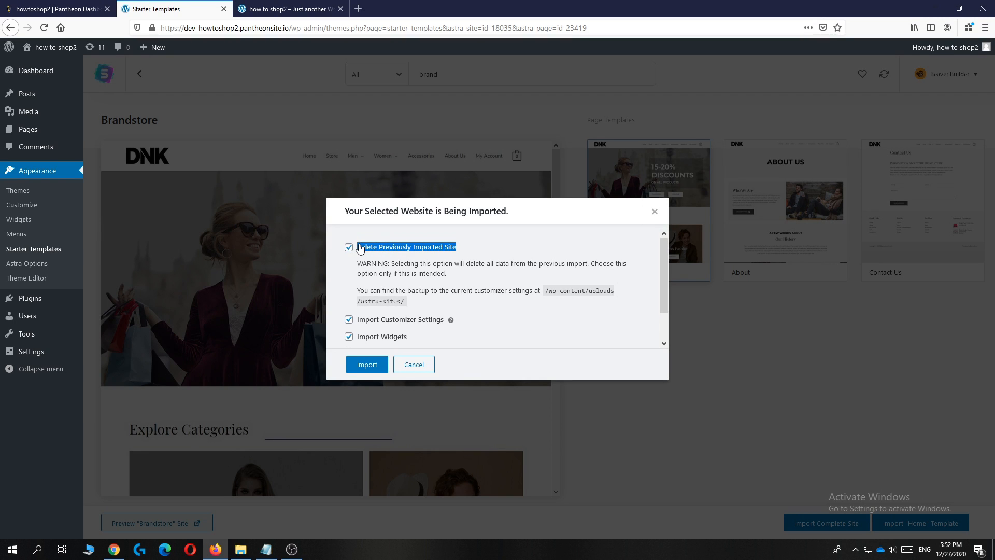
pyautogui.click(390, 259)
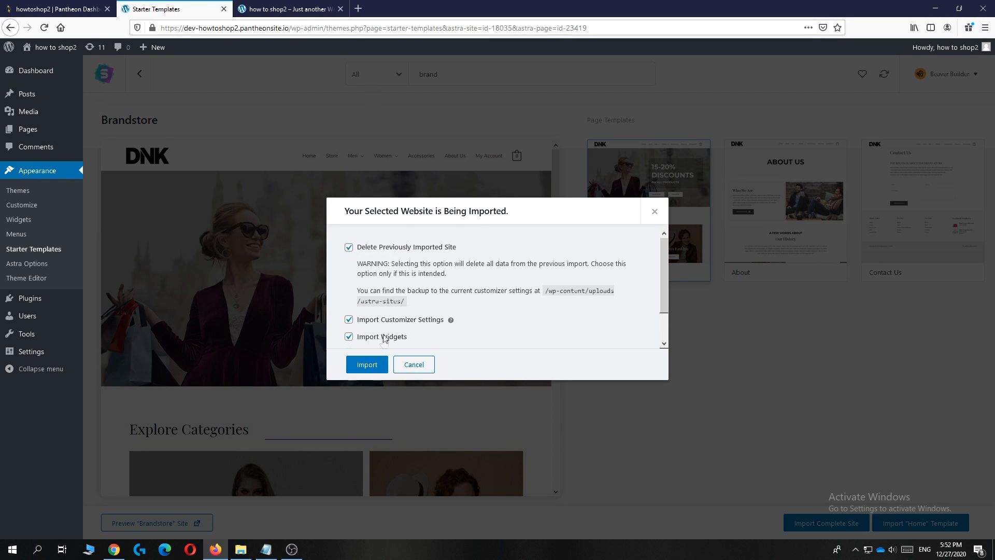
pyautogui.scroll(-2, 385, 329)
pyautogui.scroll(2, 517, 296)
pyautogui.scroll(-2, 424, 326)
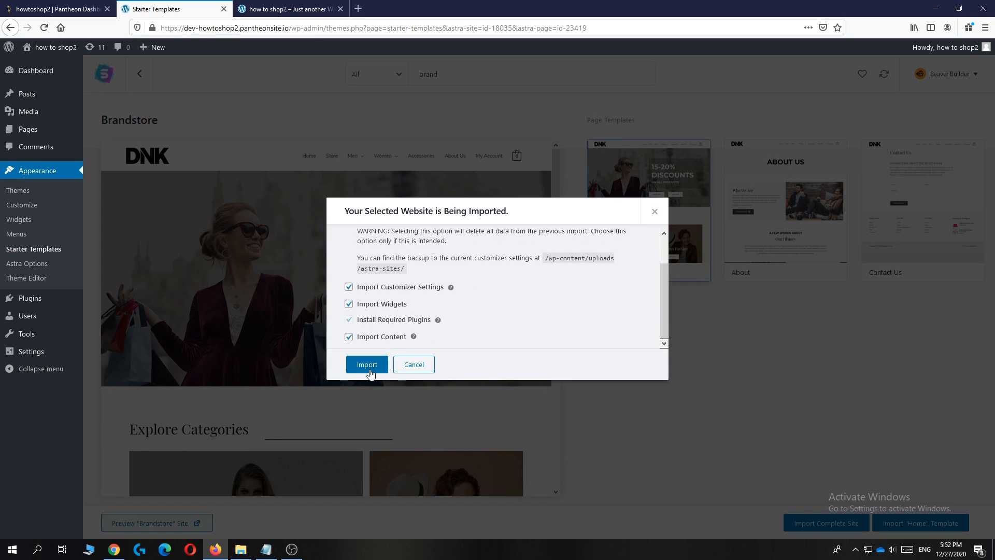
pyautogui.click(369, 369)
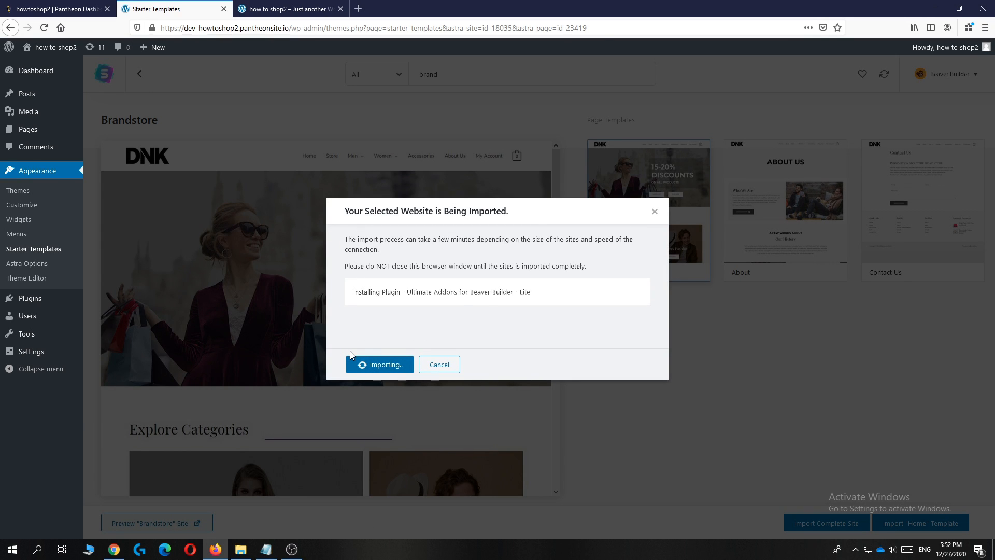
pyautogui.moveTo(395, 292); pyautogui.dragTo(475, 293)
pyautogui.click(518, 297)
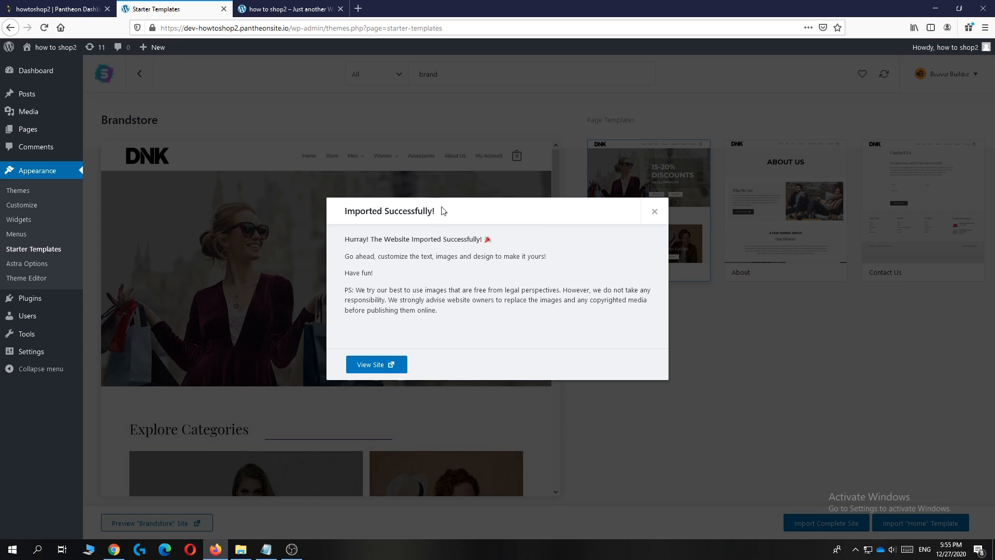
# View the imported Brandstore site in a new tab and look over its home page down to the footer
pyautogui.moveTo(443, 211); pyautogui.dragTo(341, 219)
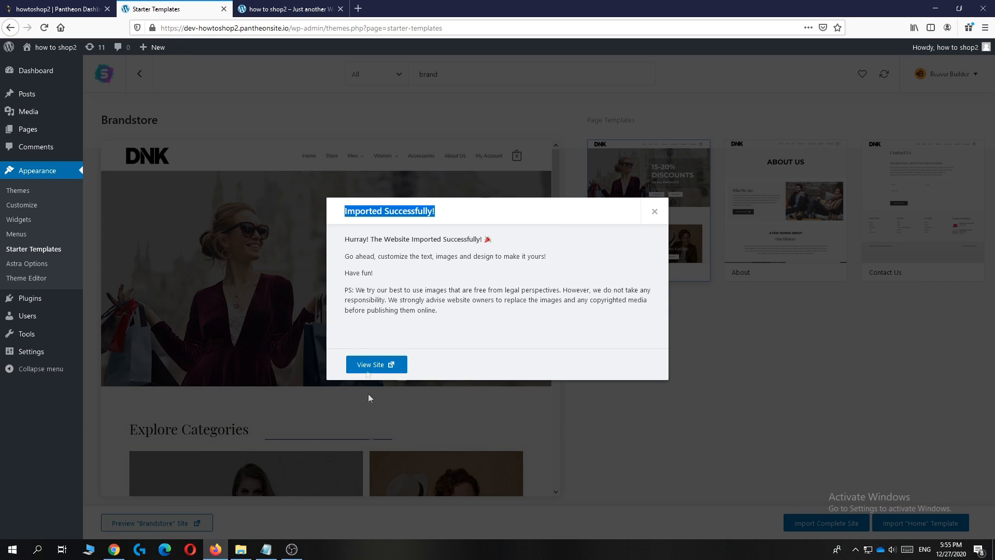
pyautogui.click(371, 364)
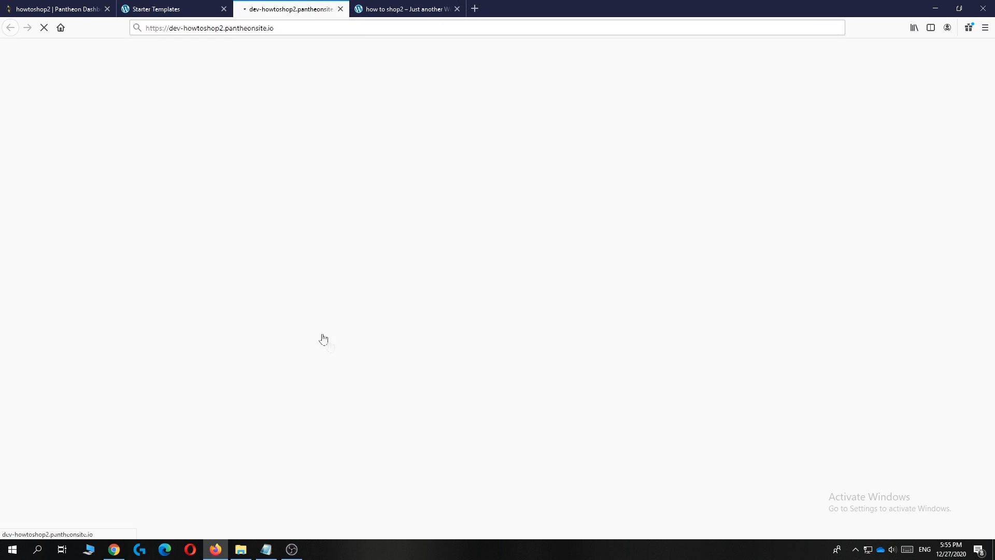
pyautogui.scroll(-10, 403, 309)
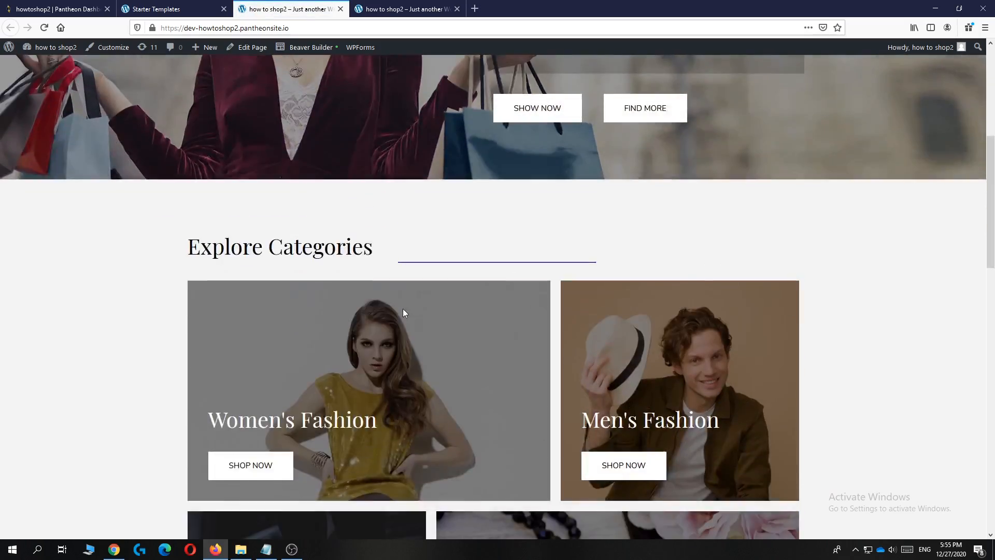
pyautogui.scroll(-12, 403, 309)
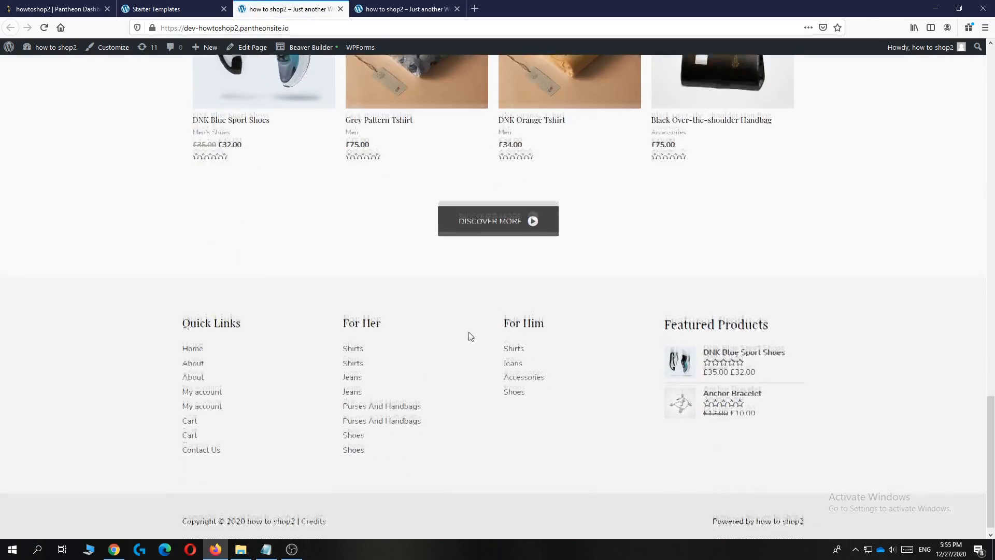
pyautogui.scroll(6, 469, 335)
pyautogui.scroll(15, 461, 317)
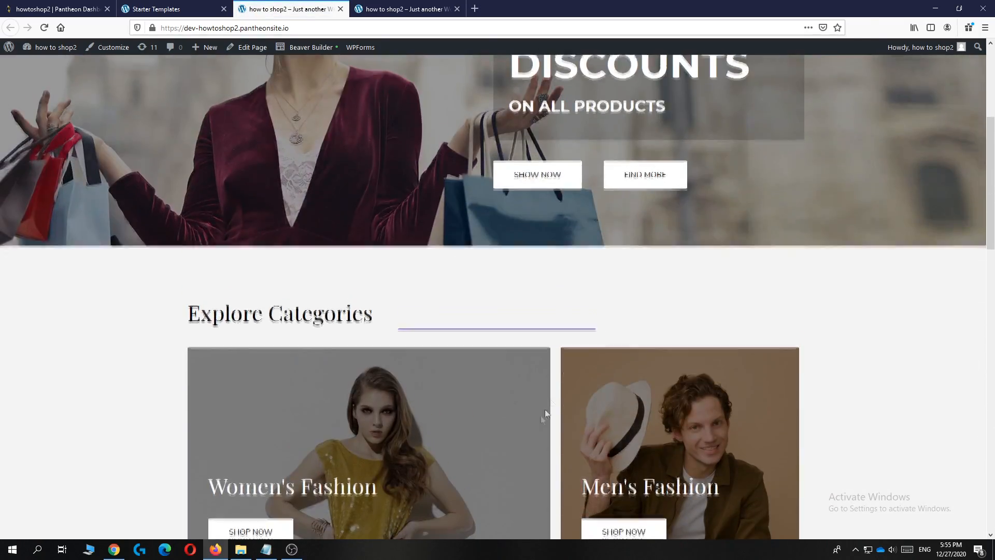
pyautogui.scroll(1, 405, 316)
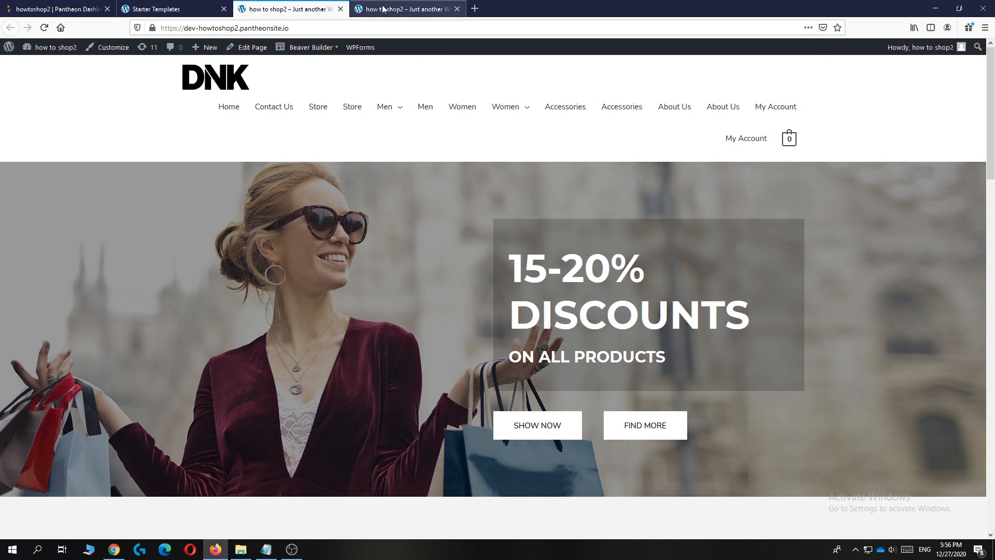
# Close the outdated public site tab and return to the WordPress admin's Dashboard home page
pyautogui.click(457, 9)
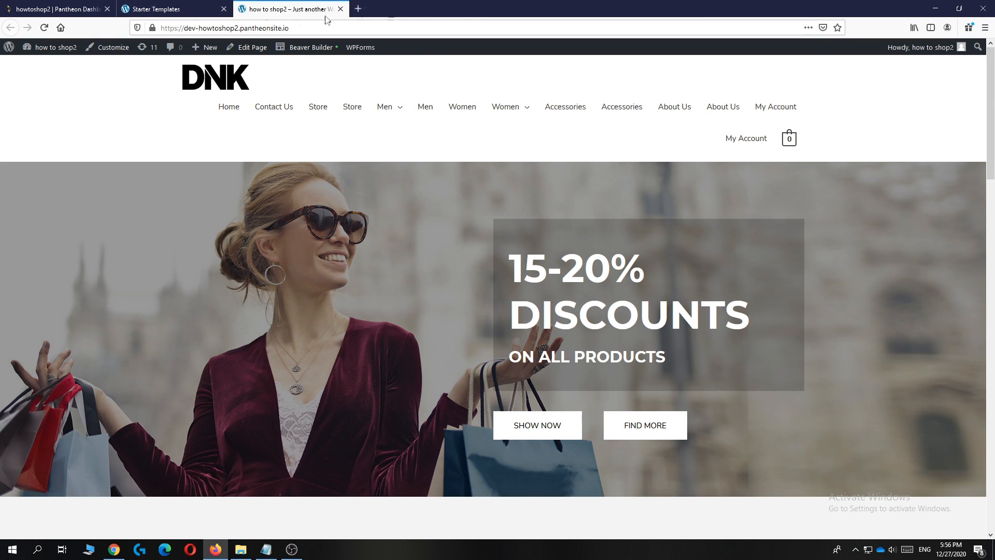
pyautogui.click(180, 10)
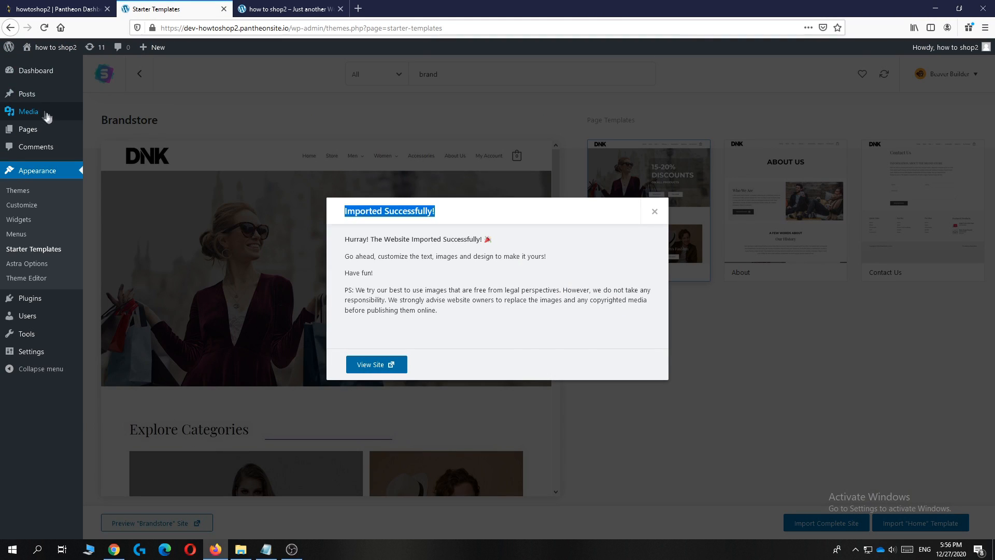
pyautogui.moveTo(52, 70)
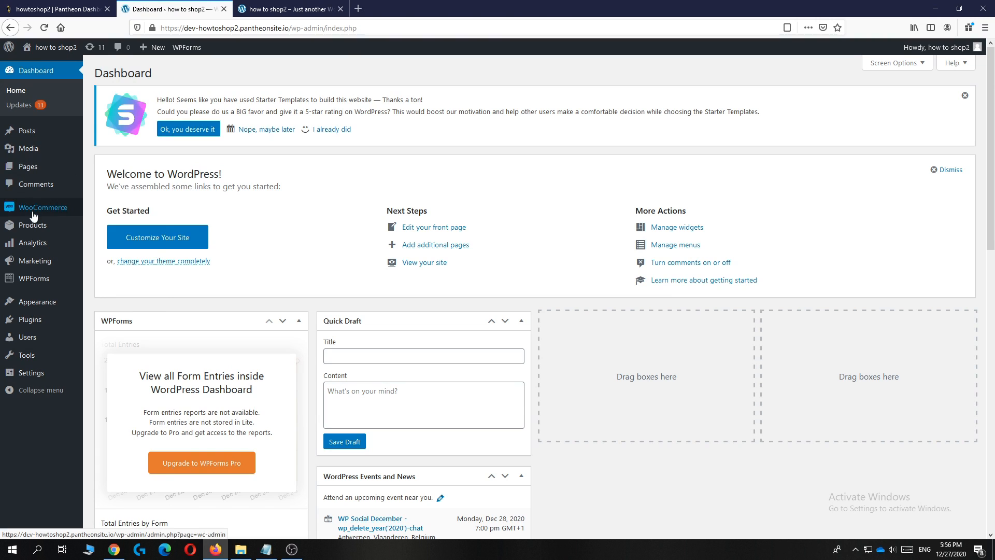
pyautogui.moveTo(34, 209)
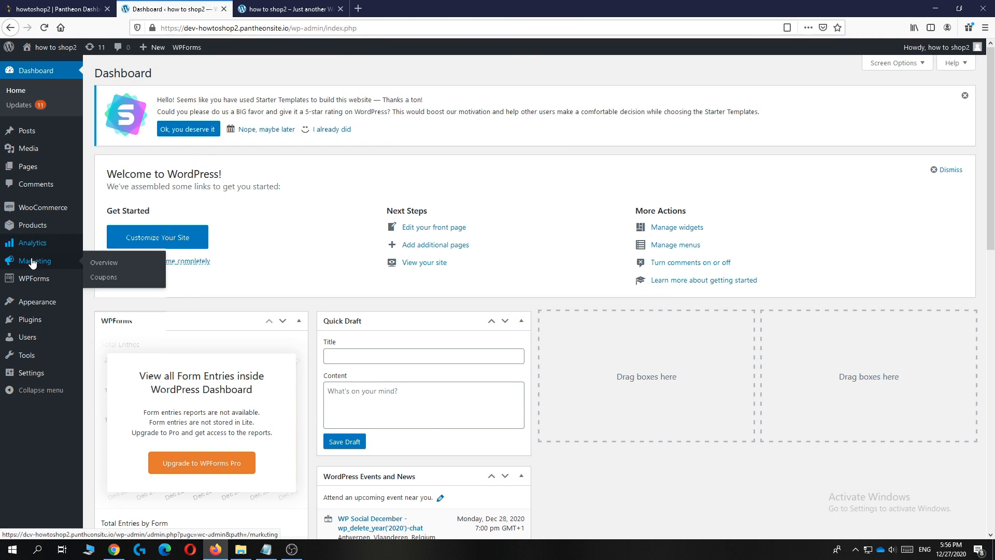
pyautogui.moveTo(30, 284)
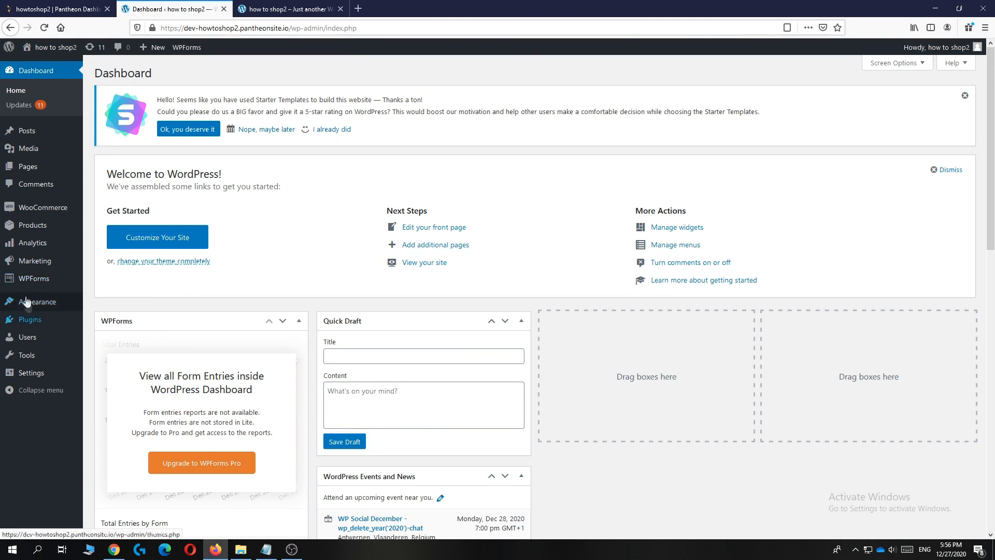
# Switch to the public site, open the Home page in Beaver Builder and decline the introductory tour
pyautogui.click(267, 9)
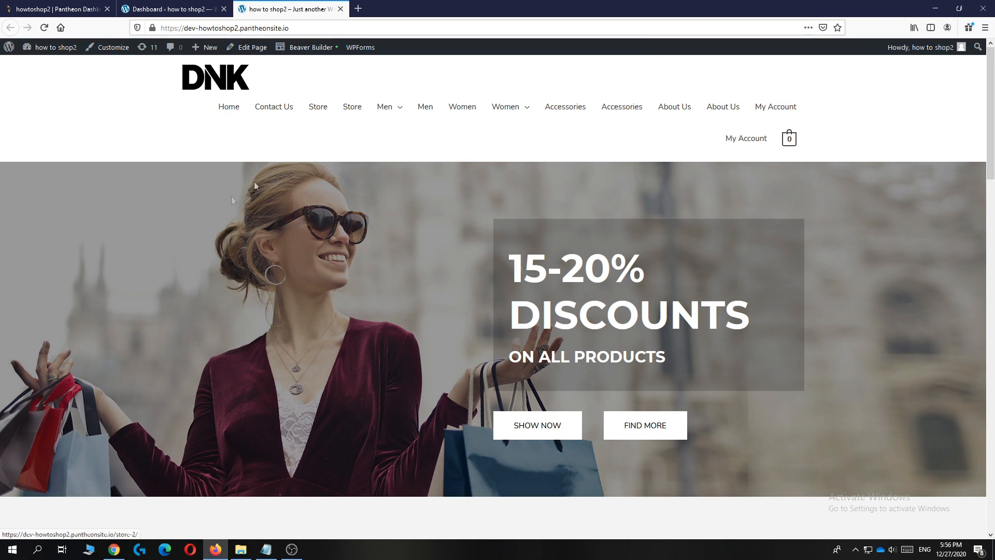
pyautogui.click(290, 51)
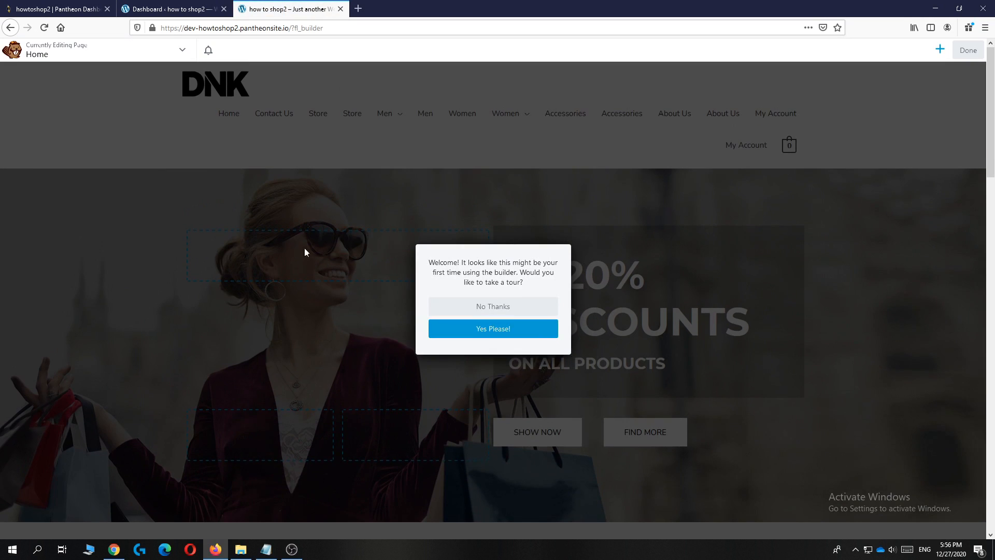
pyautogui.click(507, 309)
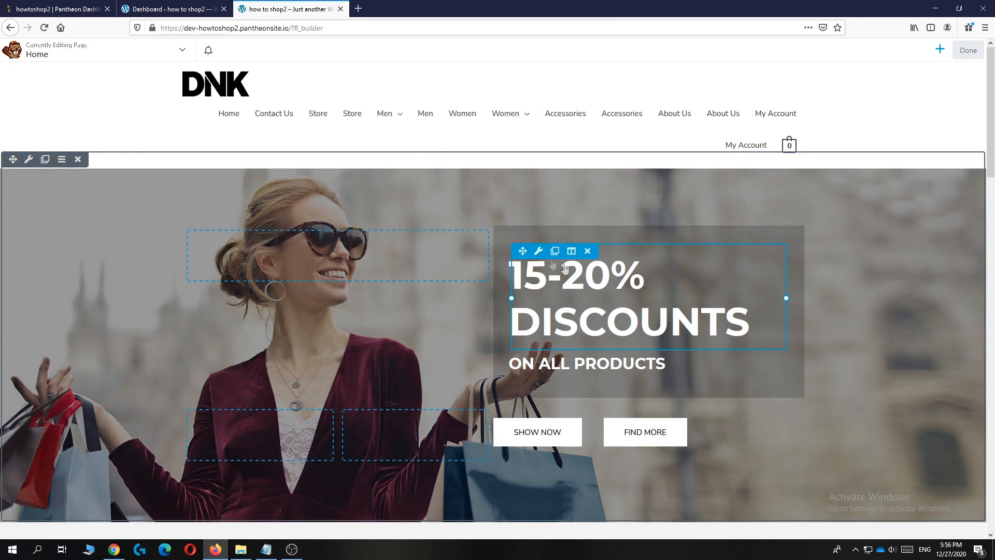
# Change the hero section's "15-20% Discounts" heading to "The best sneakers"
pyautogui.click(628, 300)
pyautogui.click(738, 343)
pyautogui.click(652, 317)
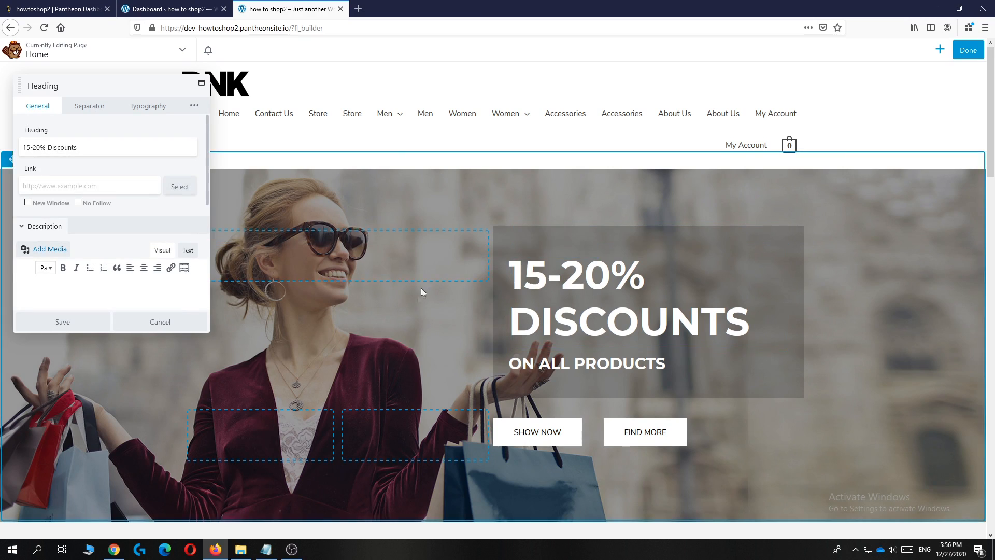
pyautogui.scroll(-8, 425, 299)
pyautogui.scroll(7, 435, 297)
pyautogui.scroll(-5, 499, 293)
pyautogui.scroll(6, 498, 294)
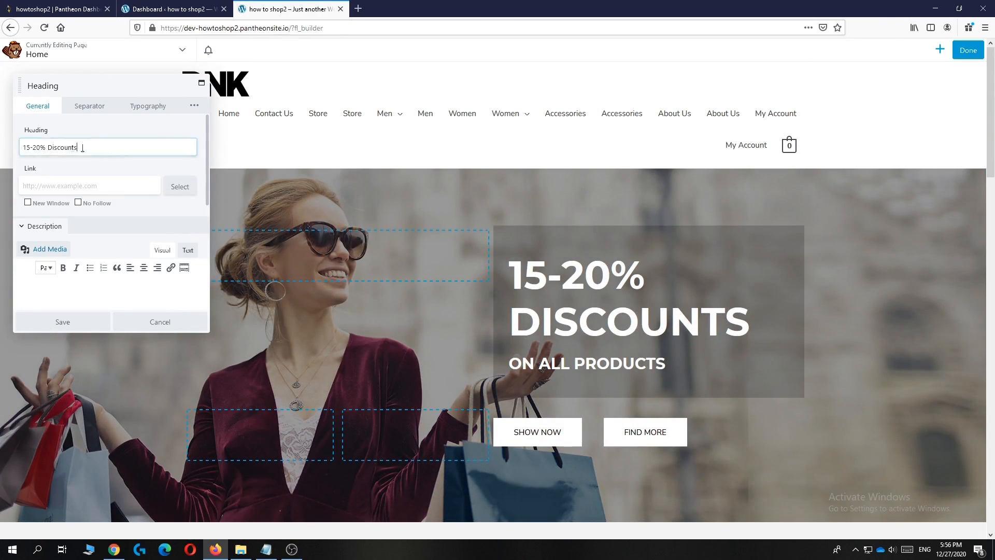
pyautogui.moveTo(89, 147); pyautogui.dragTo(7, 147)
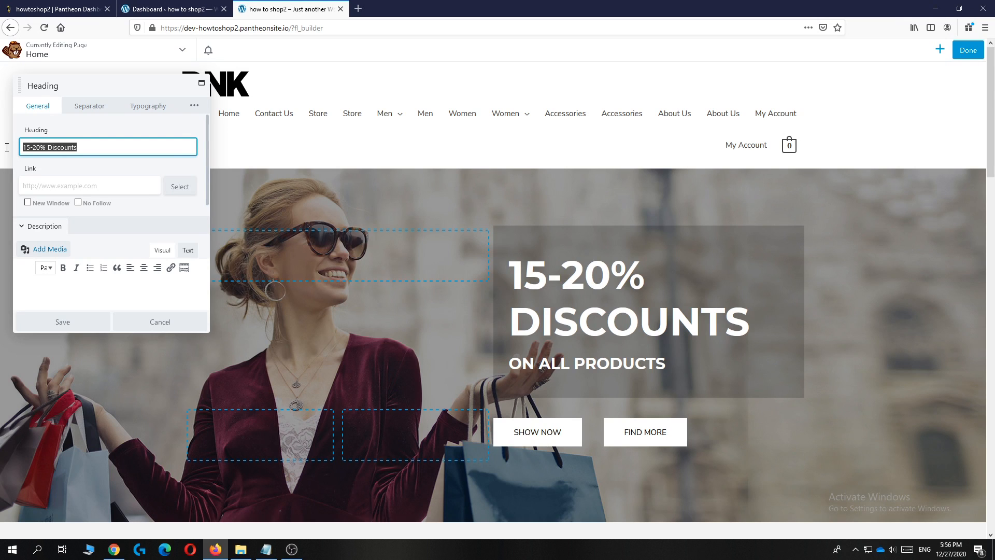
pyautogui.write('The')
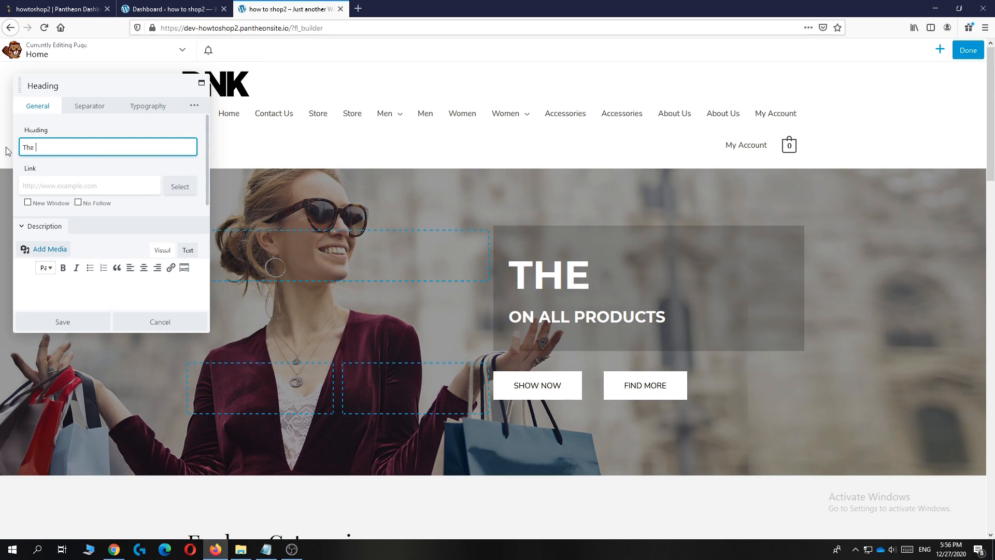
pyautogui.write(' best sneakers')
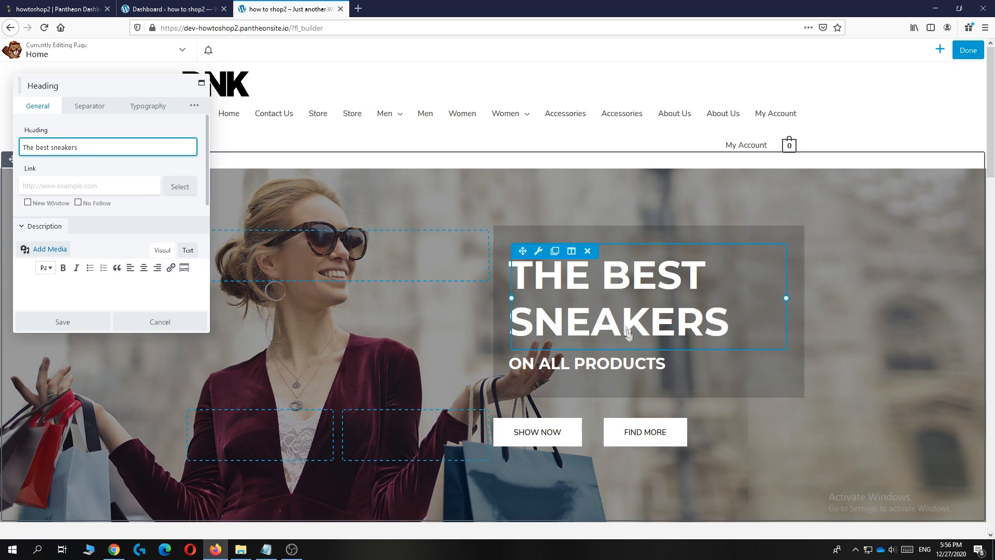
# Change the hero subheading "On all products" to "20% Discount only today" and save the heading
pyautogui.click(641, 369)
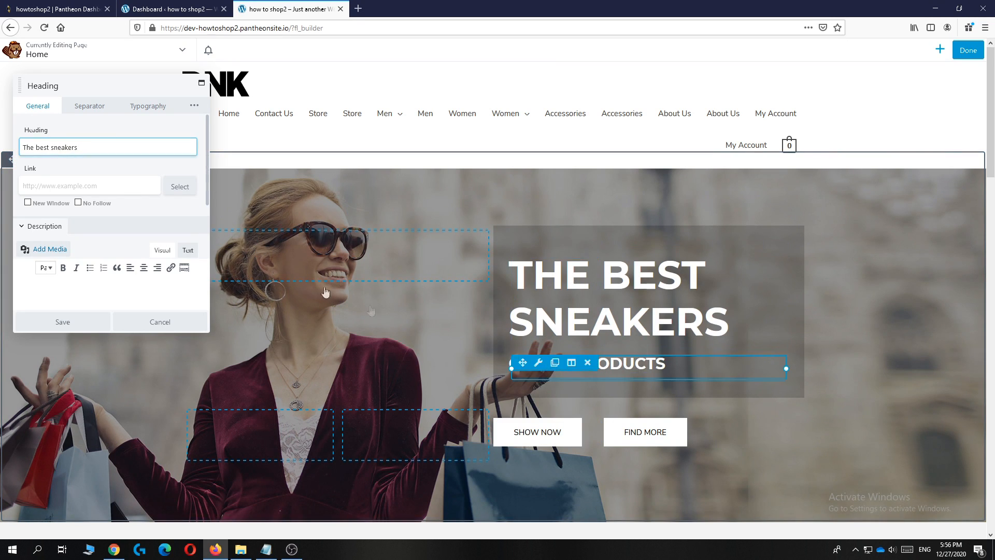
pyautogui.tripleClick(103, 141)
pyautogui.write('20% Discount only today')
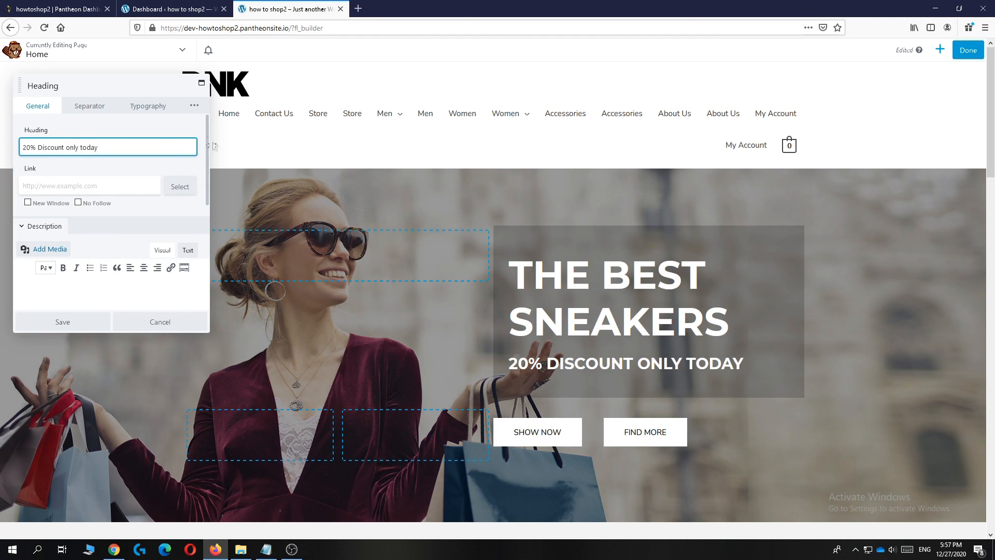
pyautogui.click(238, 184)
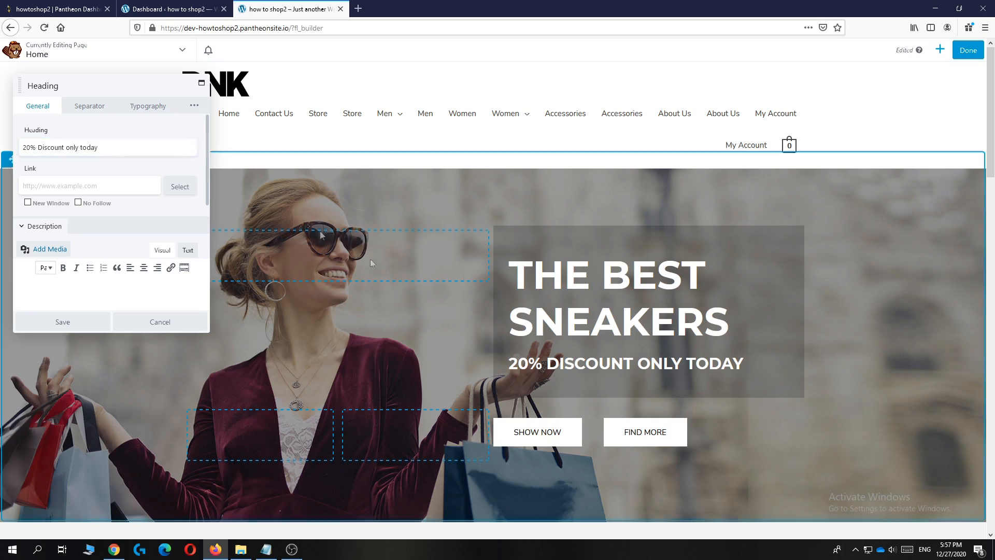
pyautogui.click(62, 322)
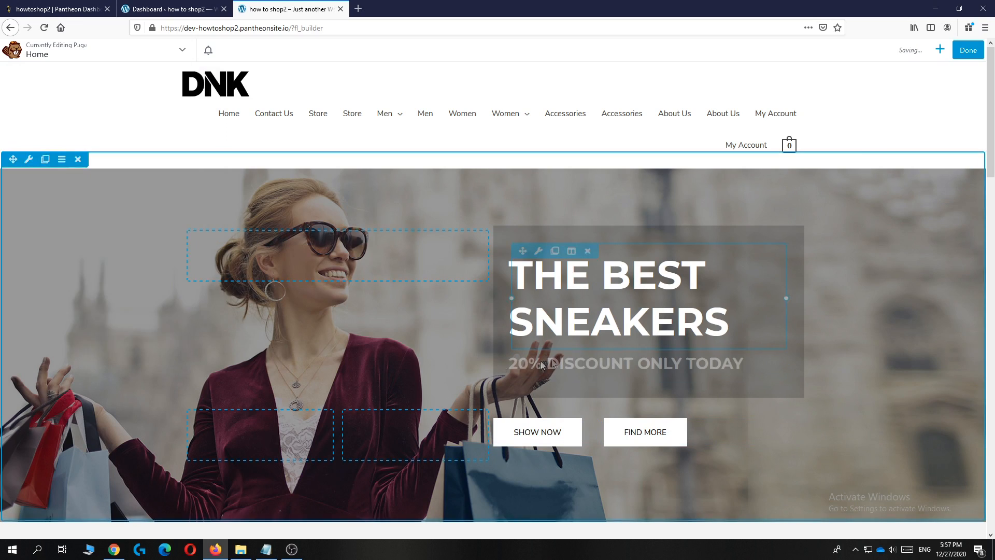
# Open the hero row's settings and bring up the photo selection for its background photo
pyautogui.scroll(-1, 115, 263)
pyautogui.scroll(1, 115, 262)
pyautogui.scroll(-1, 393, 402)
pyautogui.scroll(1, 393, 402)
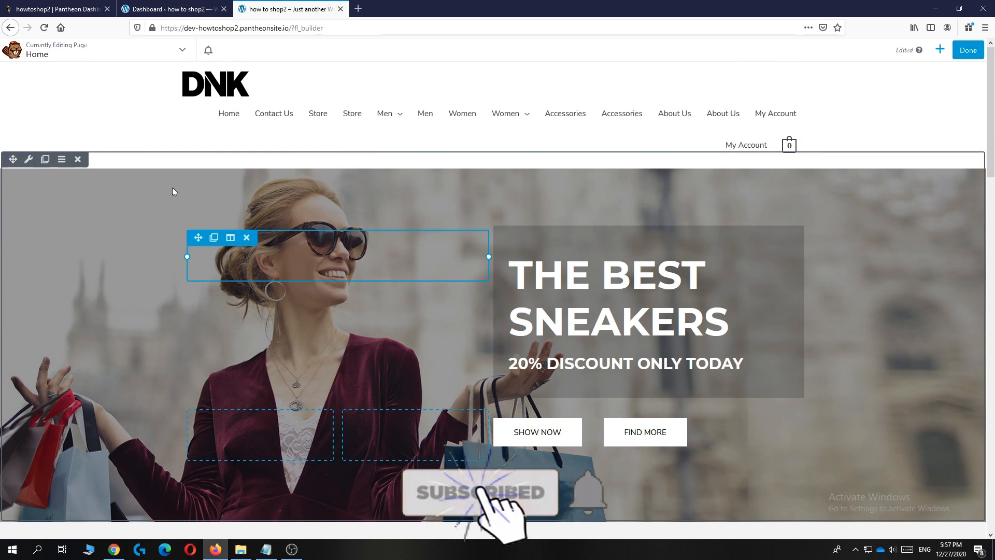
pyautogui.click(29, 160)
pyautogui.scroll(-3, 95, 216)
pyautogui.scroll(3, 120, 169)
pyautogui.scroll(-6, 119, 143)
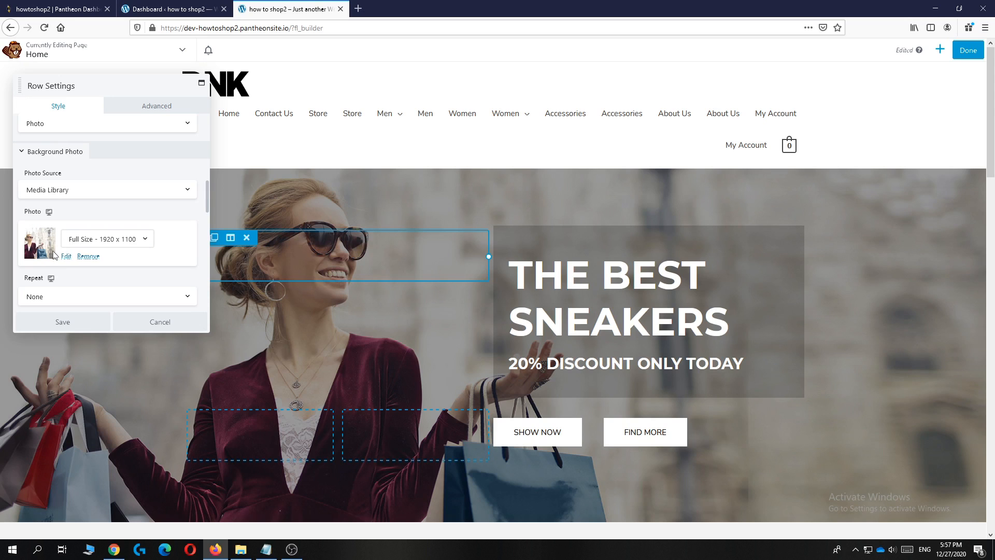
pyautogui.click(67, 256)
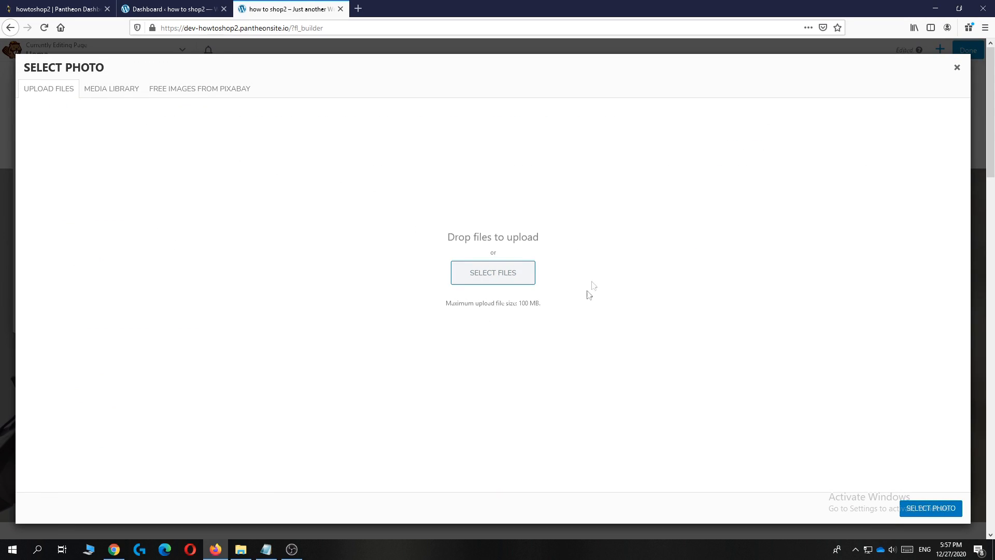
# Insert the crested crane photo from the free Pixabay images as the hero row's background and save the row settings
pyautogui.click(244, 95)
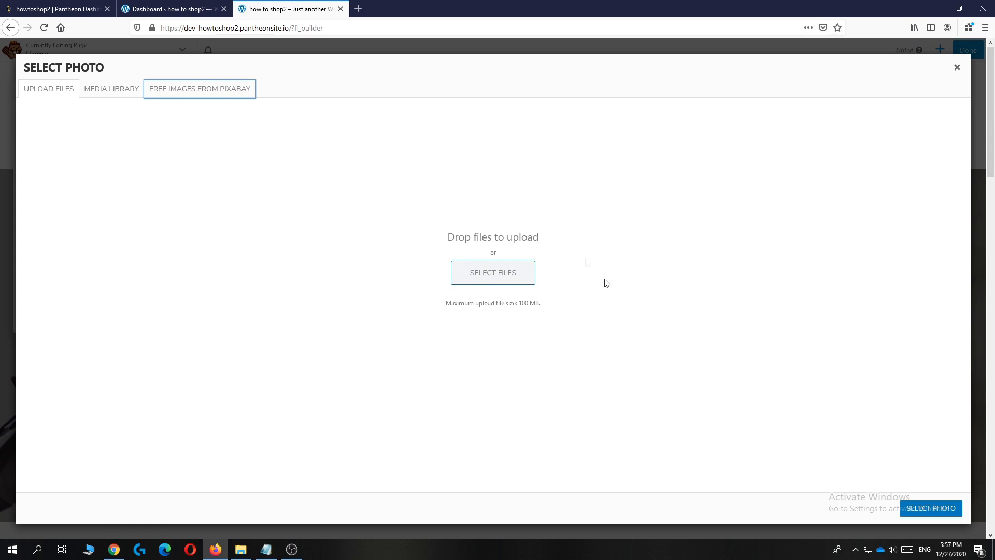
pyautogui.click(191, 88)
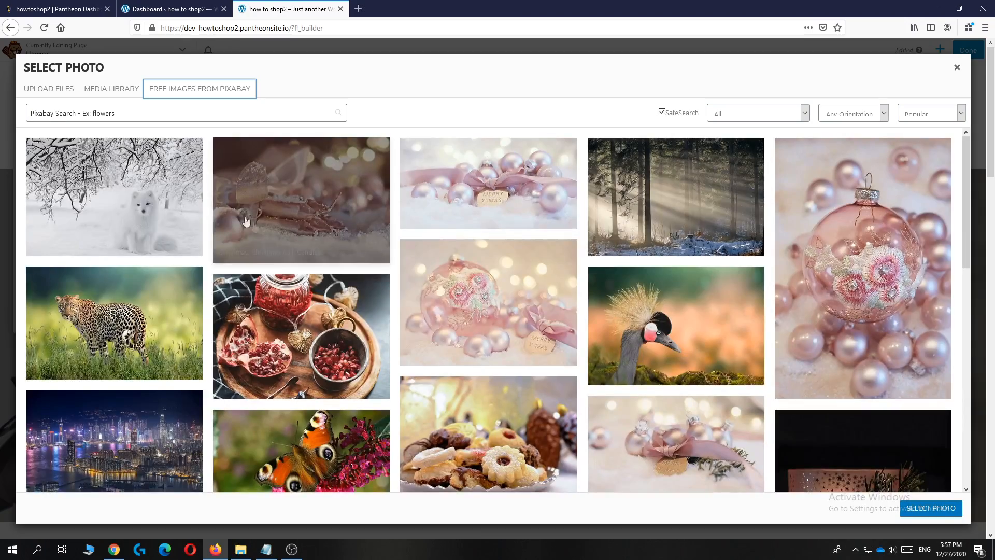
pyautogui.scroll(-2, 645, 289)
pyautogui.scroll(1, 629, 282)
pyautogui.click(633, 282)
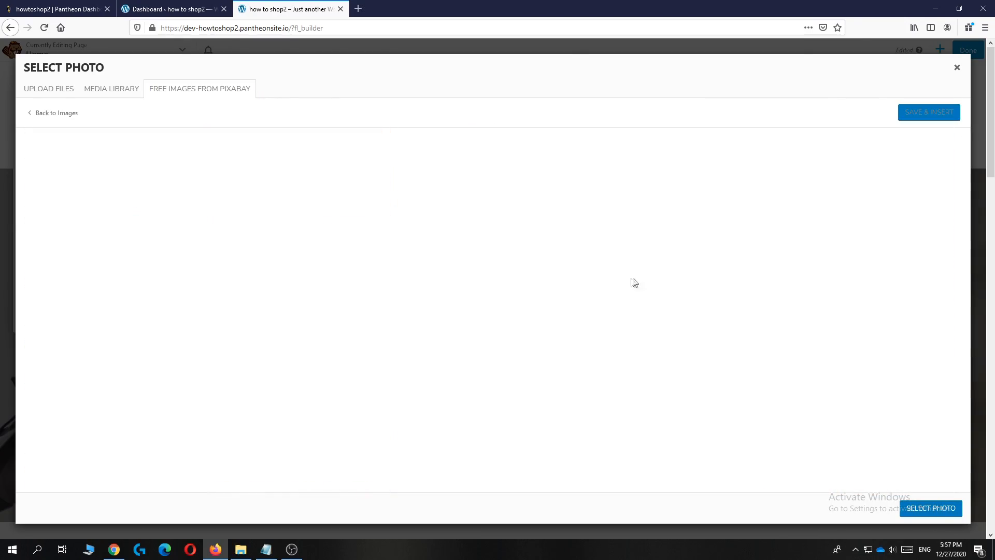
pyautogui.click(930, 510)
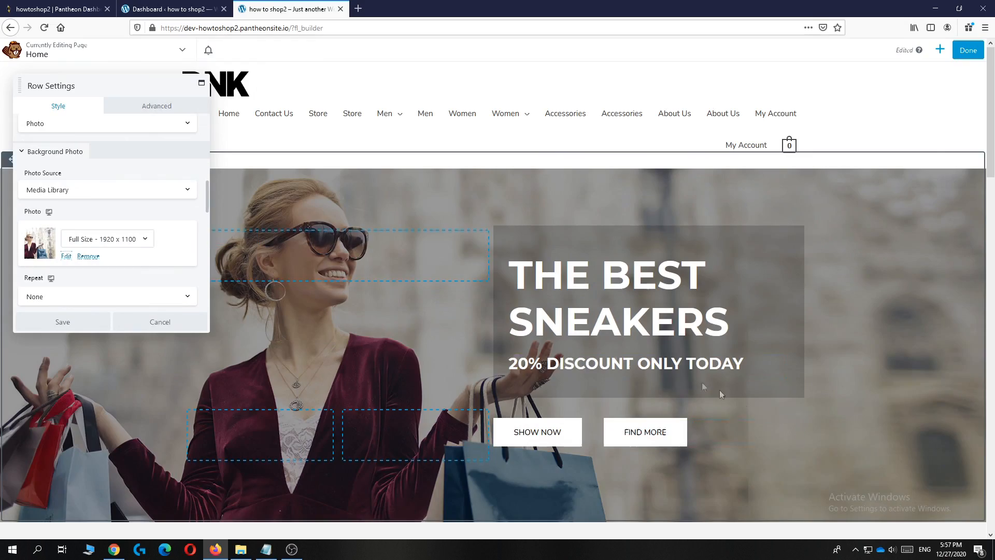
pyautogui.scroll(-5, 406, 306)
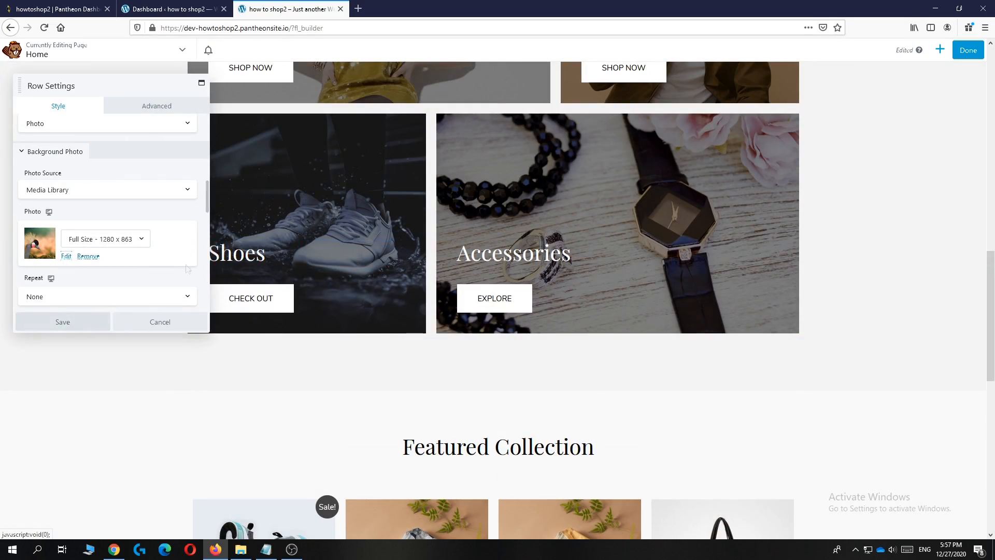
pyautogui.scroll(9, 171, 306)
pyautogui.click(62, 322)
pyautogui.scroll(5, 399, 245)
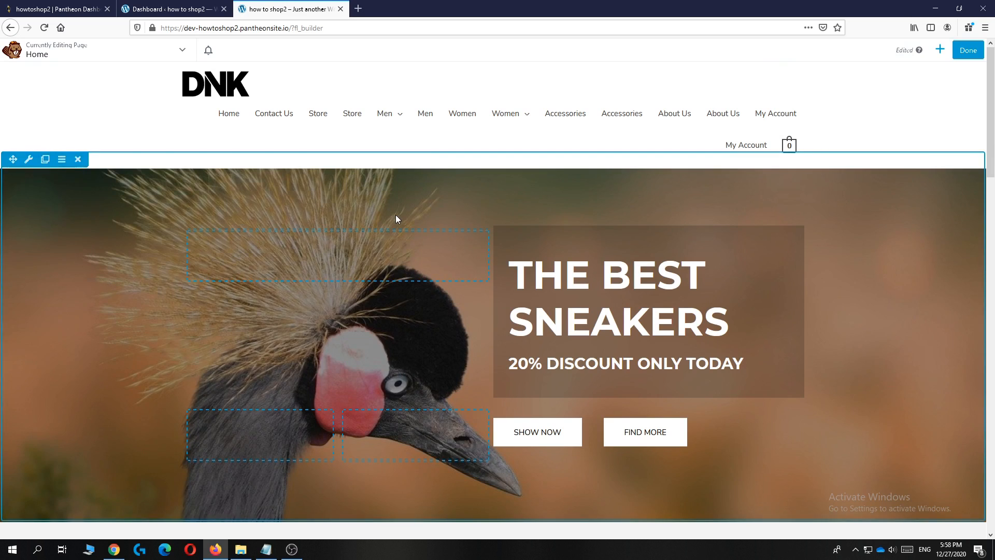
pyautogui.scroll(-3, 316, 233)
pyautogui.scroll(-4, 402, 315)
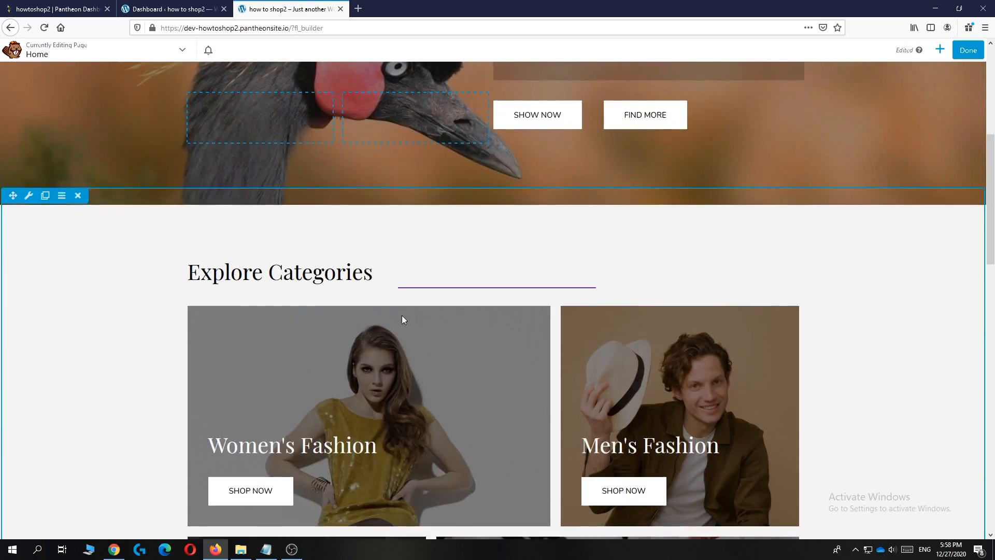
pyautogui.scroll(6, 401, 315)
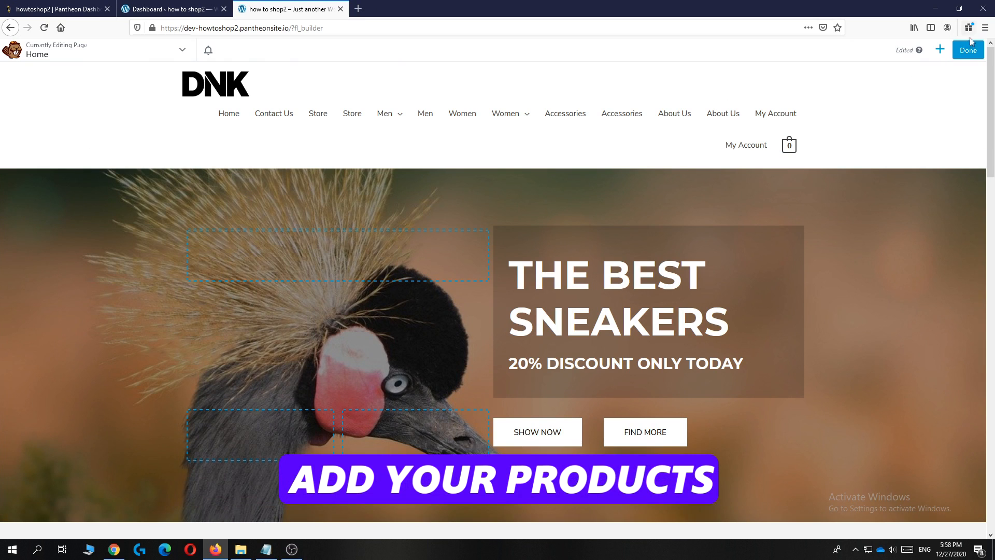
# Return to the WordPress admin, open the WooCommerce home page and dismiss its welcome dialog
pyautogui.click(187, 10)
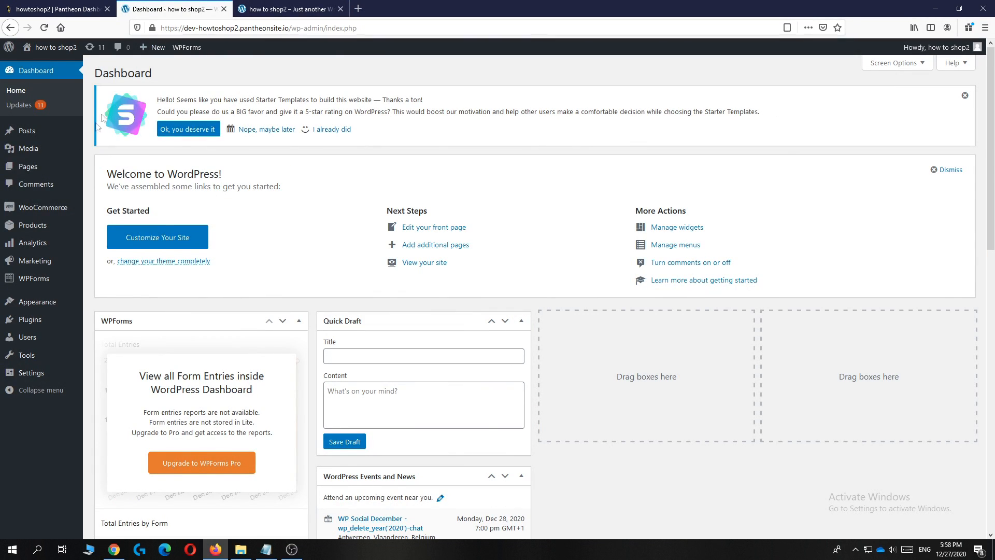
pyautogui.moveTo(40, 213)
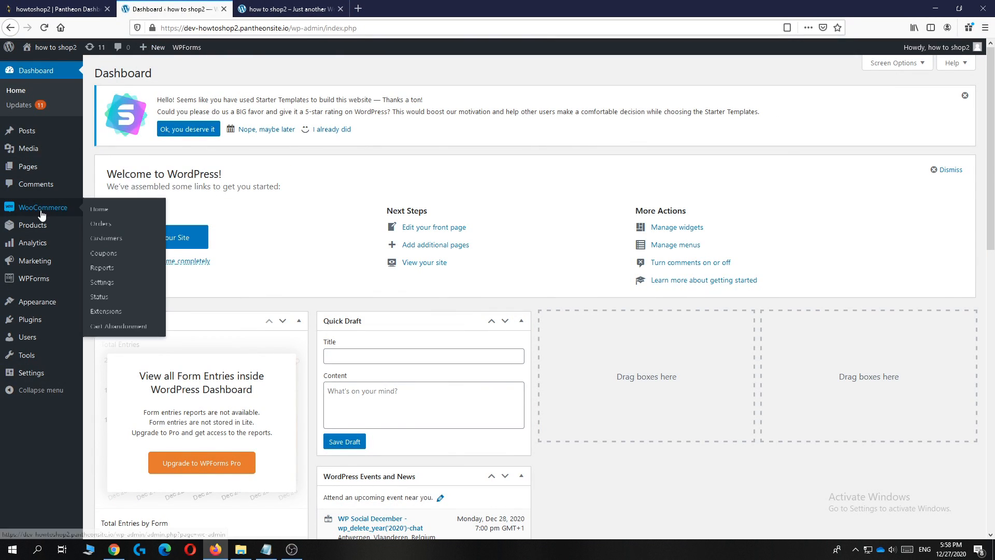
pyautogui.click(101, 210)
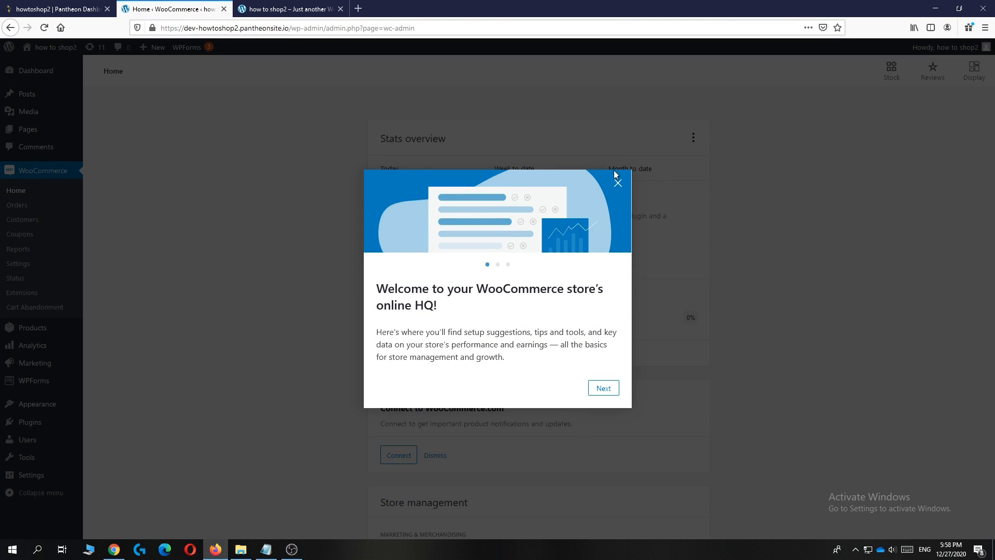
pyautogui.click(617, 182)
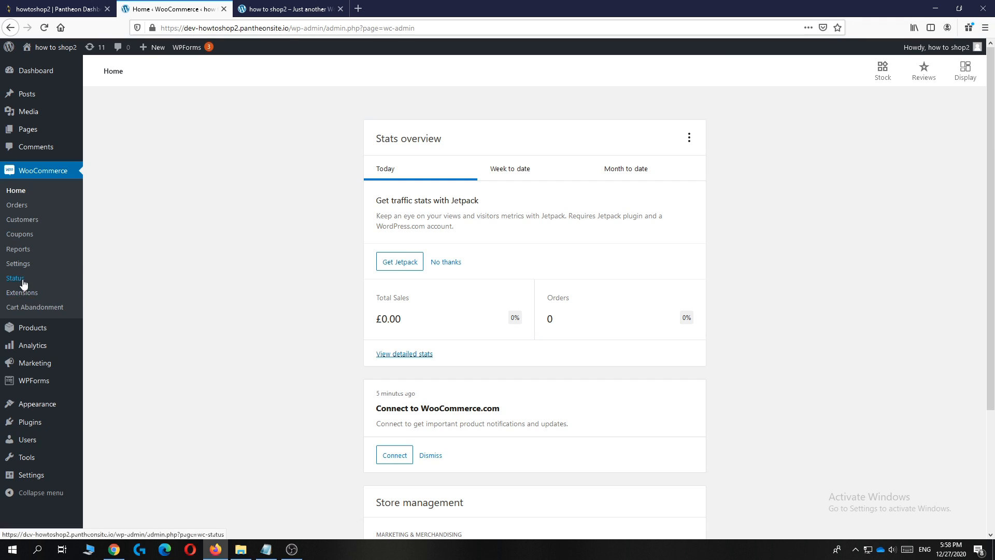
# Open the list of all products and look through the imported demo products
pyautogui.moveTo(24, 330)
pyautogui.click(24, 330)
pyautogui.scroll(-1, 288, 246)
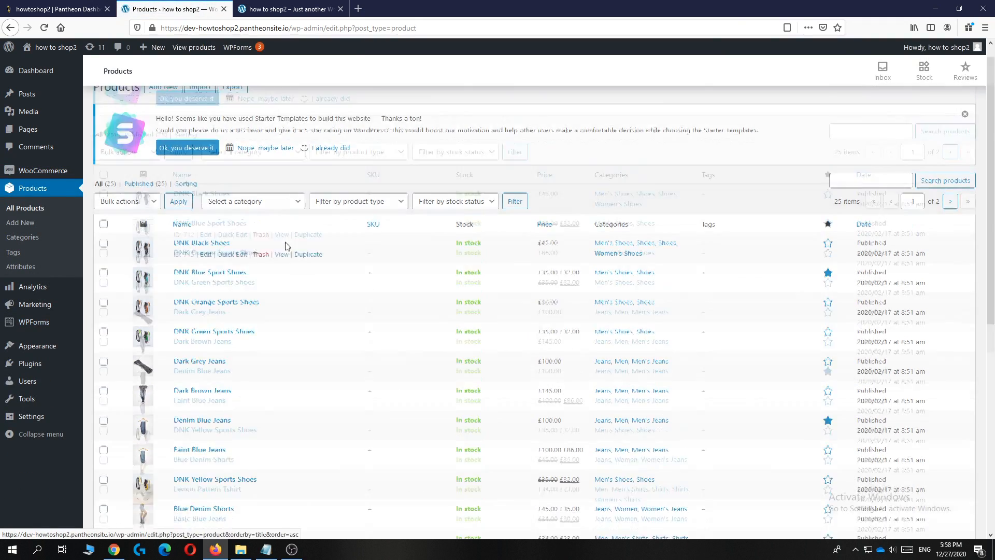
pyautogui.scroll(-5, 287, 249)
pyautogui.scroll(6, 288, 264)
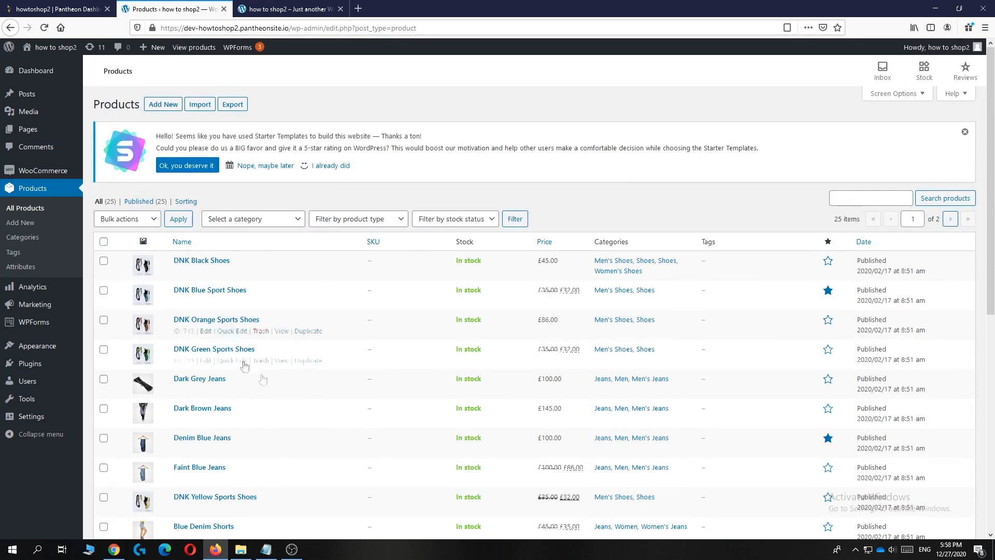
pyautogui.scroll(-5, 143, 242)
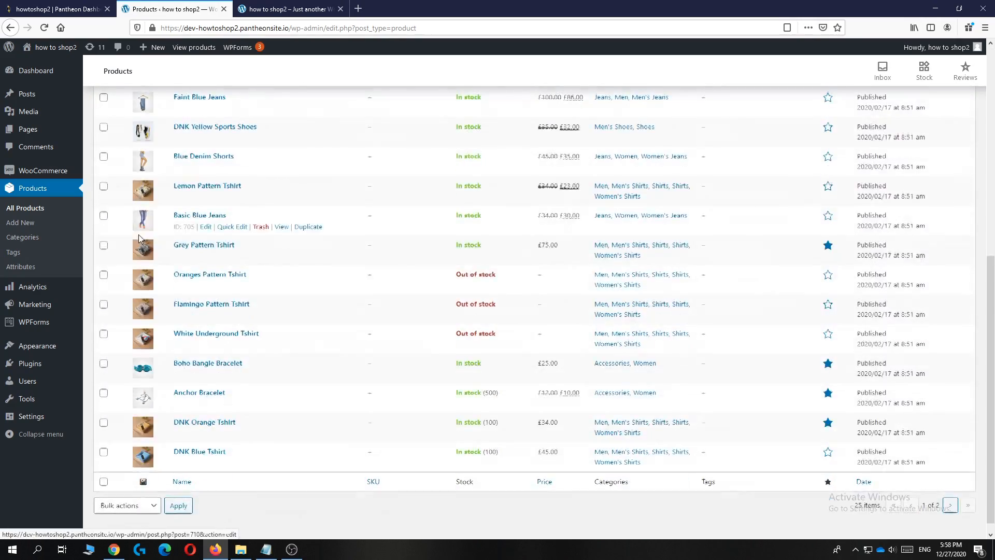
pyautogui.scroll(6, 148, 228)
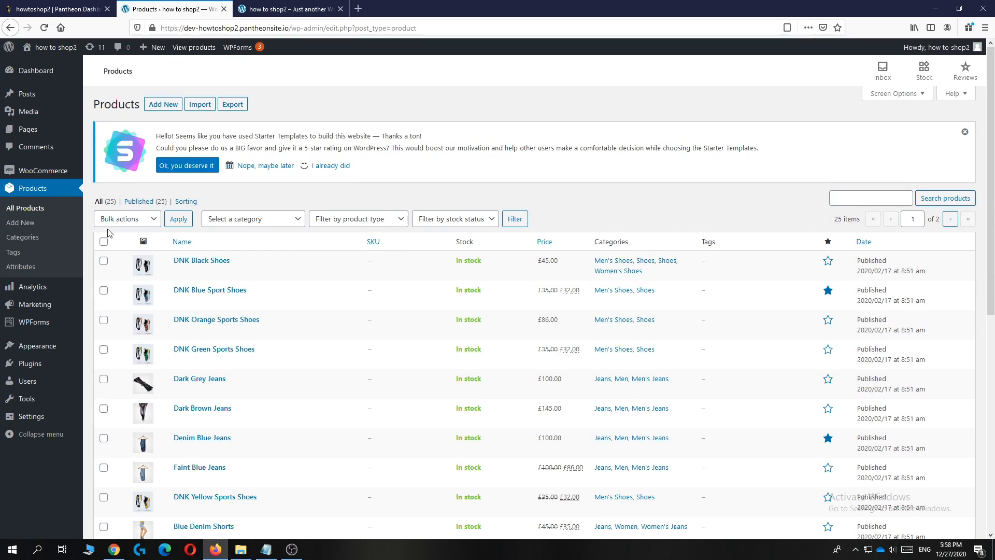
# Select all the imported demo products and move them to the trash in bulk
pyautogui.click(126, 224)
pyautogui.click(220, 201)
pyautogui.click(144, 225)
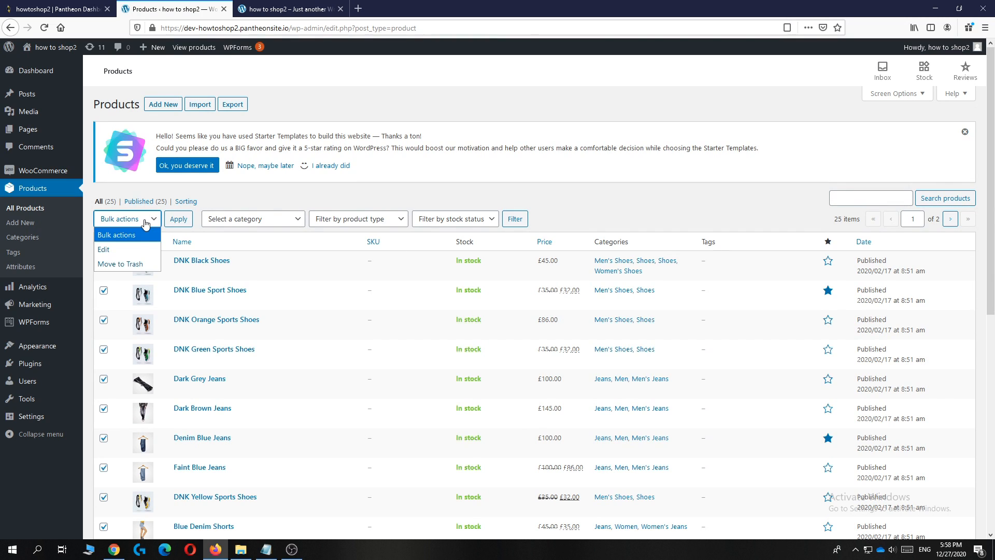
pyautogui.click(134, 263)
pyautogui.click(178, 219)
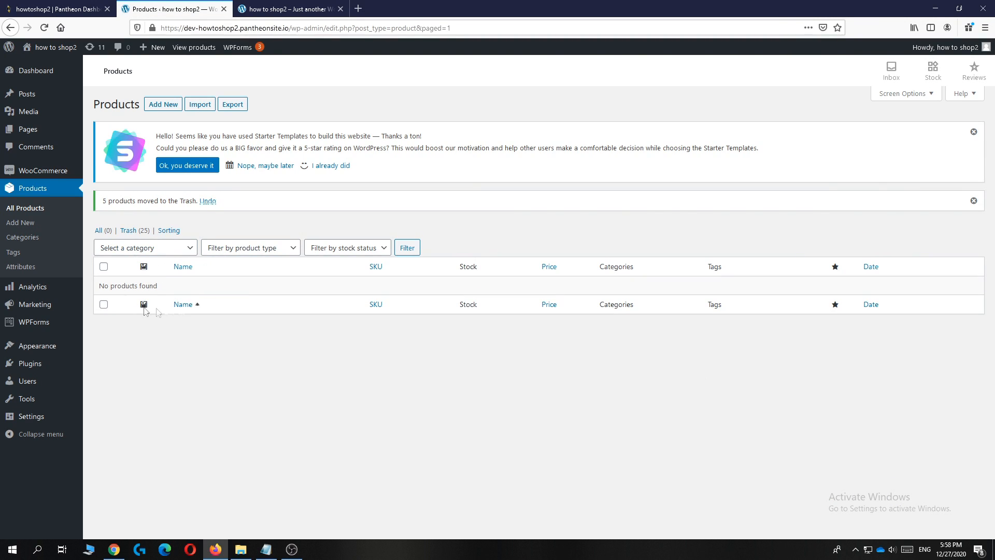
# Start a new product and name it "green sneaker"
pyautogui.click(163, 105)
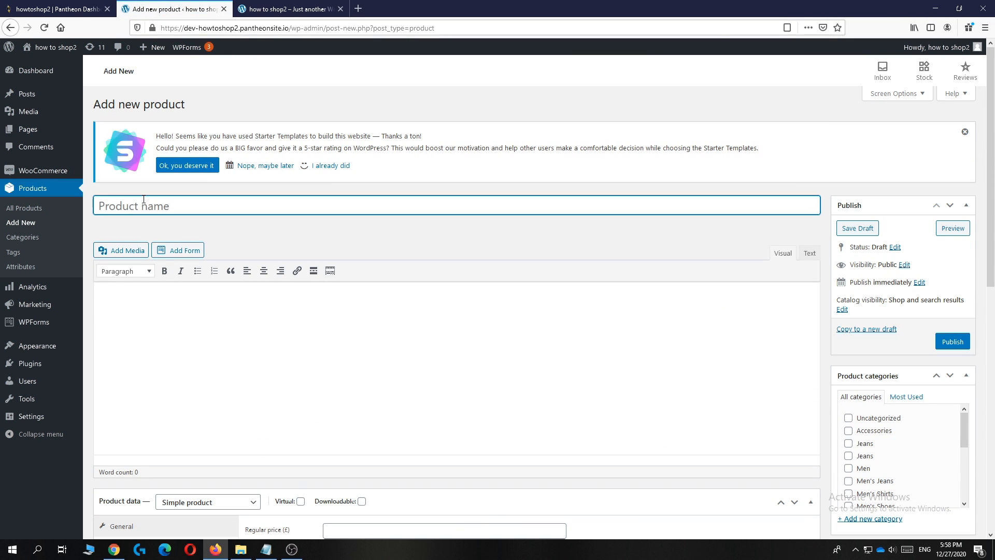
pyautogui.write('green sneaker')
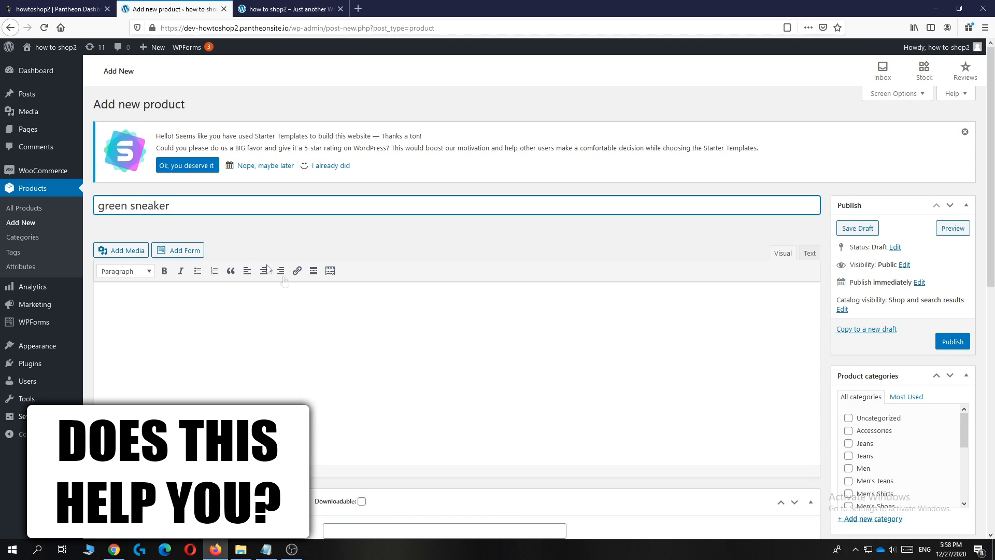
# Enter "hello this is a sneaker" as the green sneaker's main product description
pyautogui.click(157, 300)
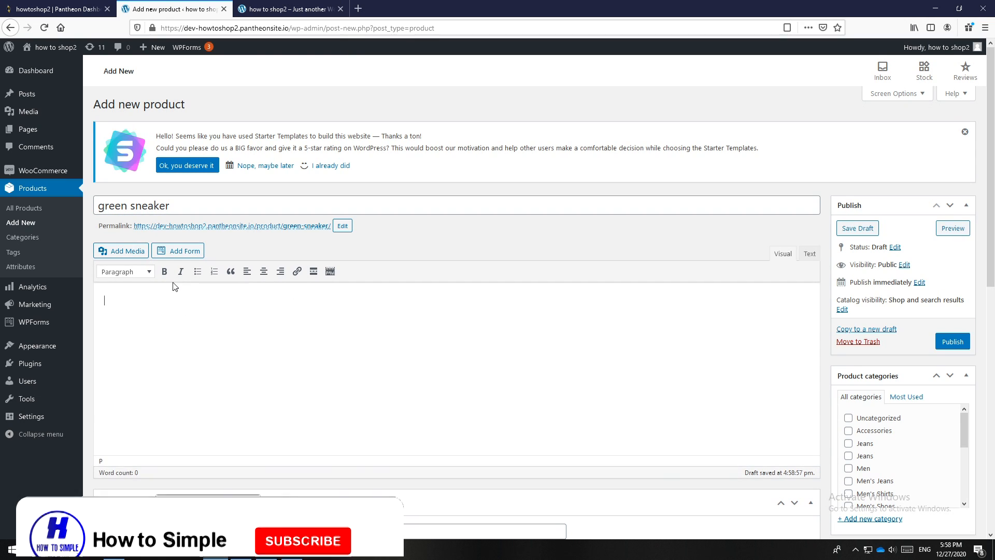
pyautogui.write('hel')
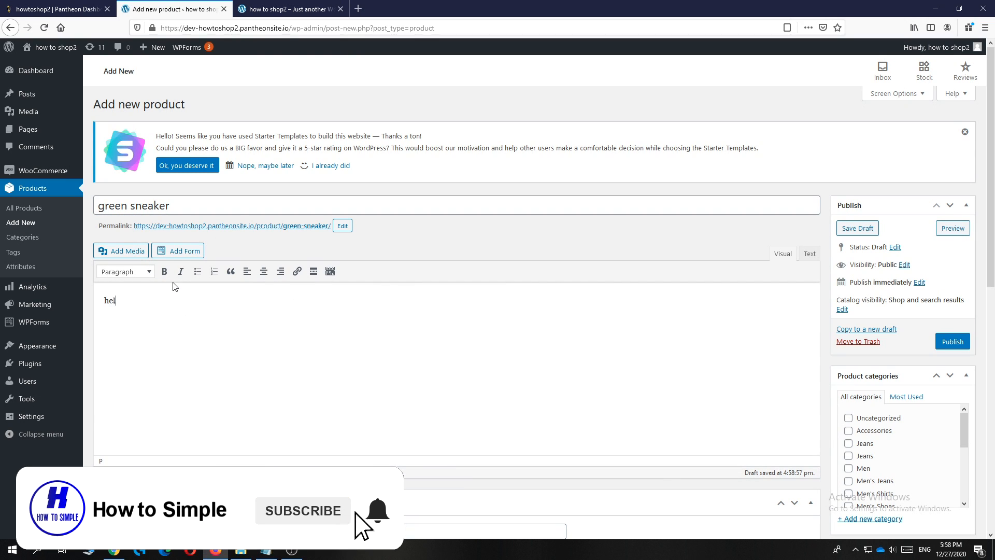
pyautogui.write('lo this is a sneaker')
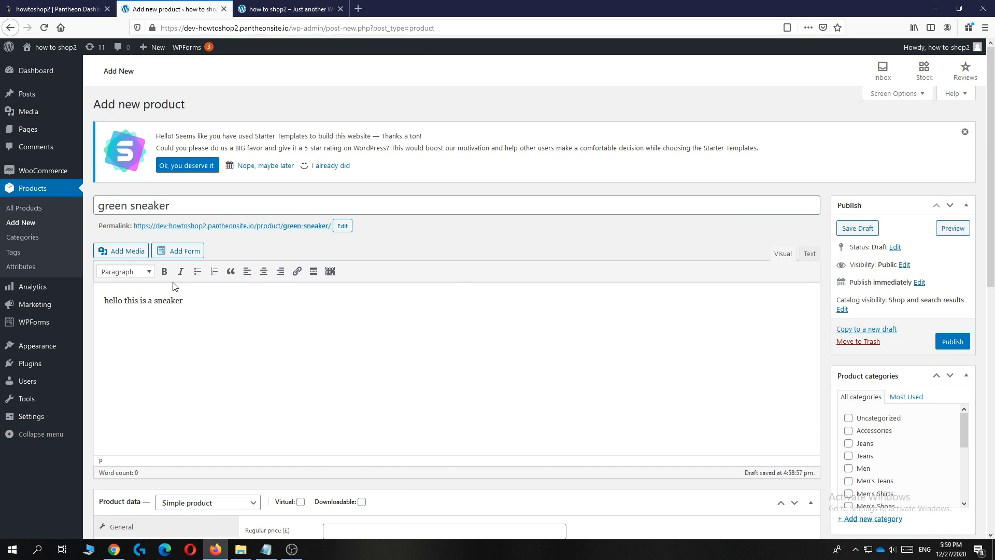
# Set the green sneaker's regular price to £25 and its sale price to £20.99
pyautogui.scroll(-4, 239, 288)
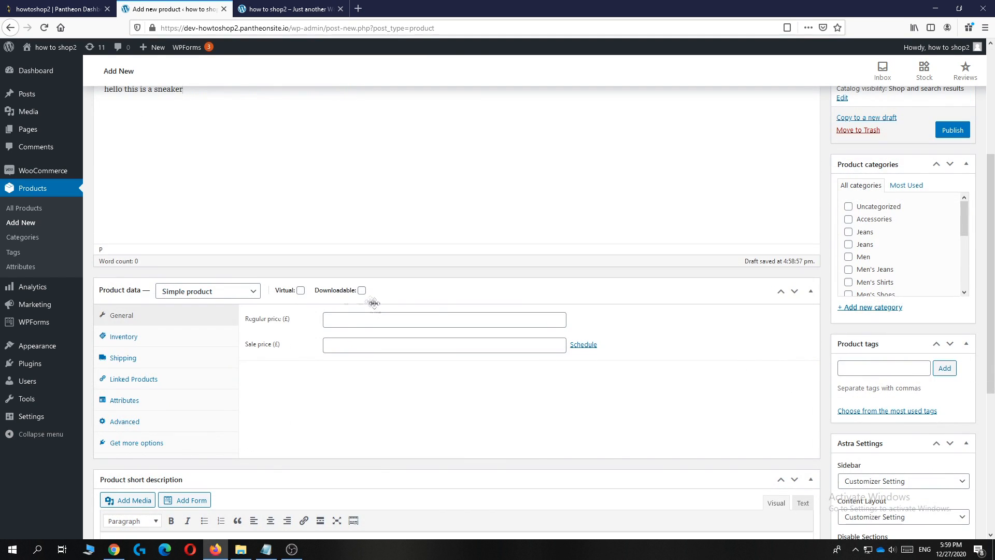
pyautogui.click(343, 320)
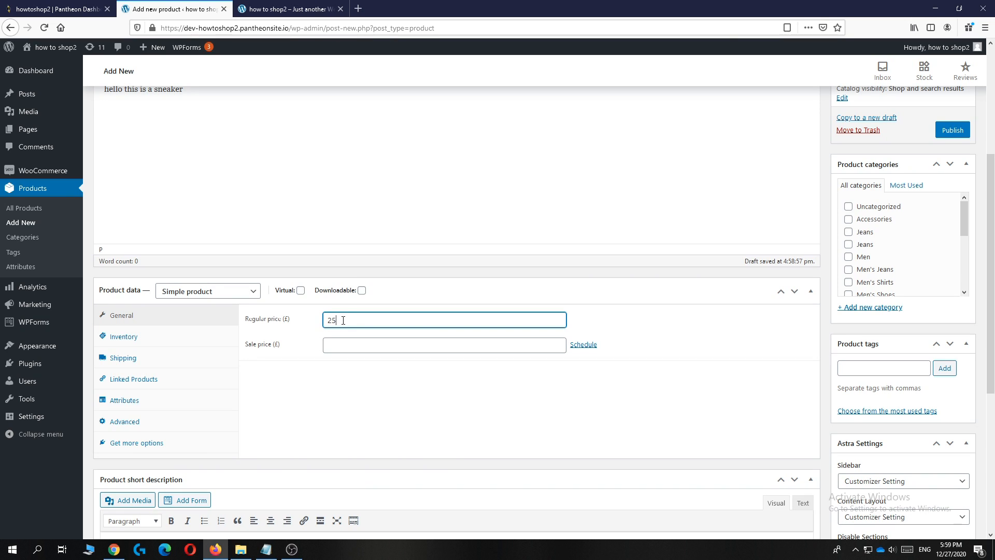
pyautogui.click(351, 343)
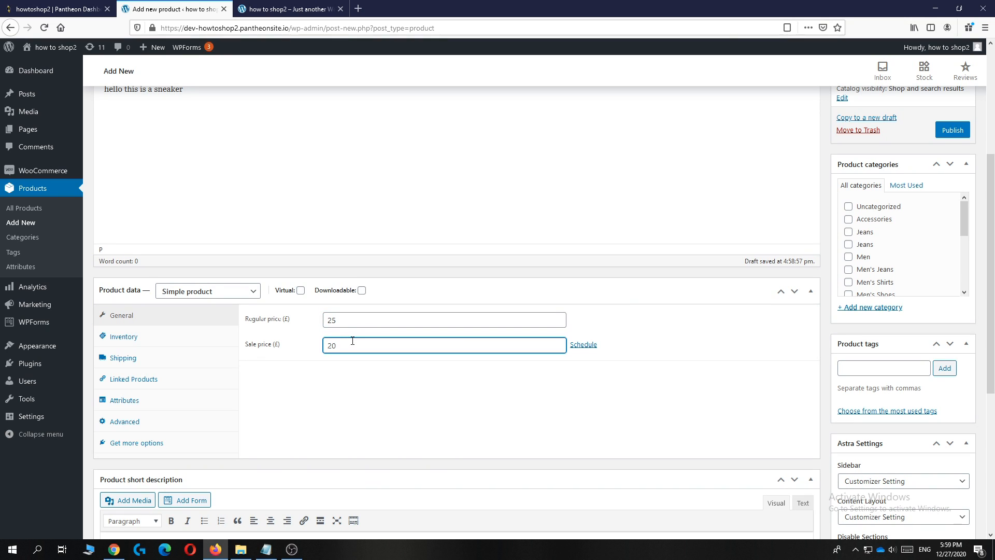
pyautogui.click(338, 377)
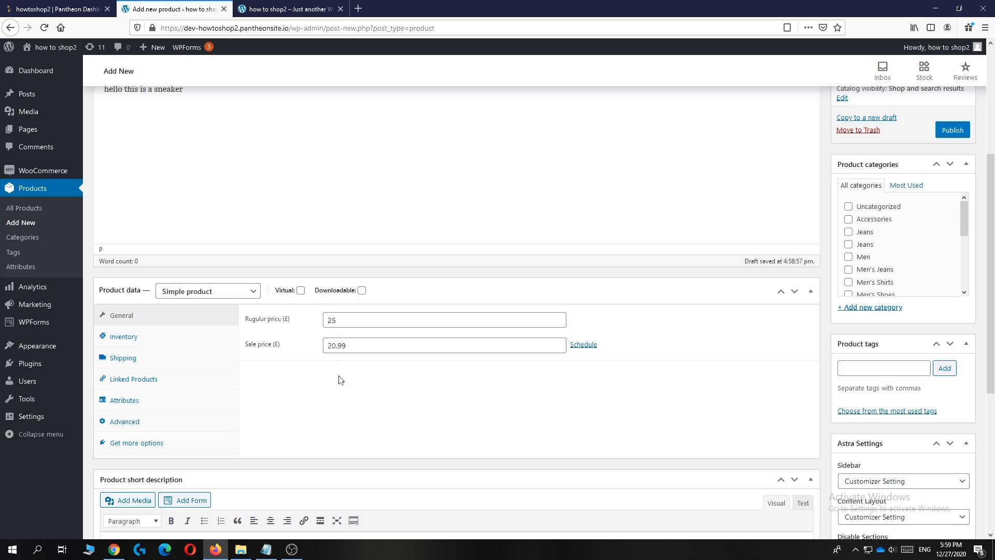
# Set the product image to the green sneaker picture from the media library
pyautogui.scroll(3, 275, 364)
pyautogui.scroll(-7, 215, 336)
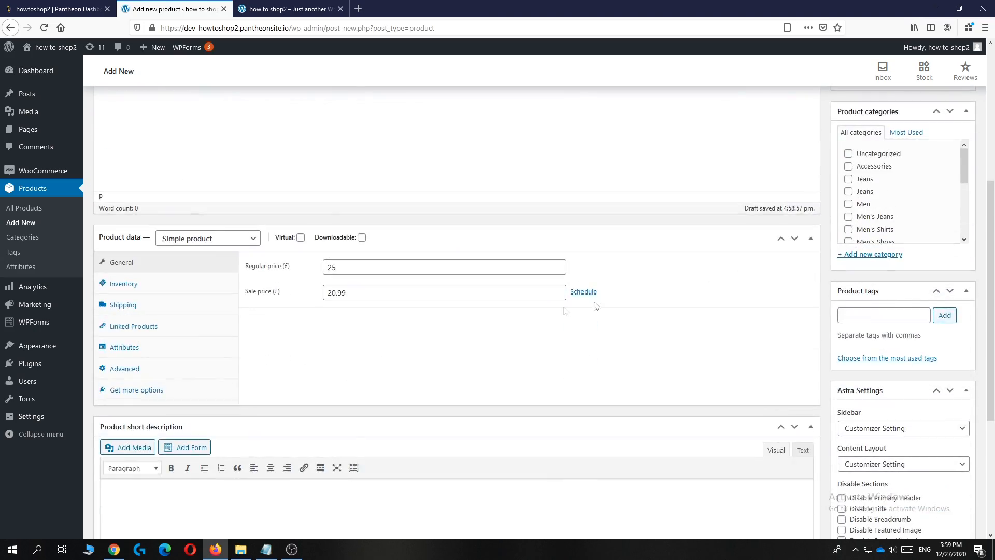
pyautogui.scroll(3, 233, 322)
pyautogui.scroll(-5, 222, 250)
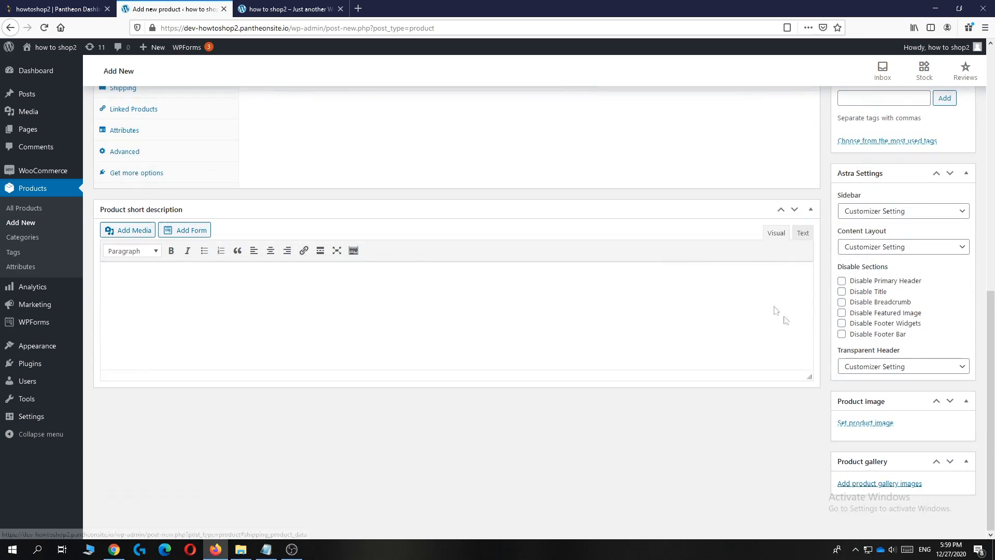
pyautogui.click(861, 424)
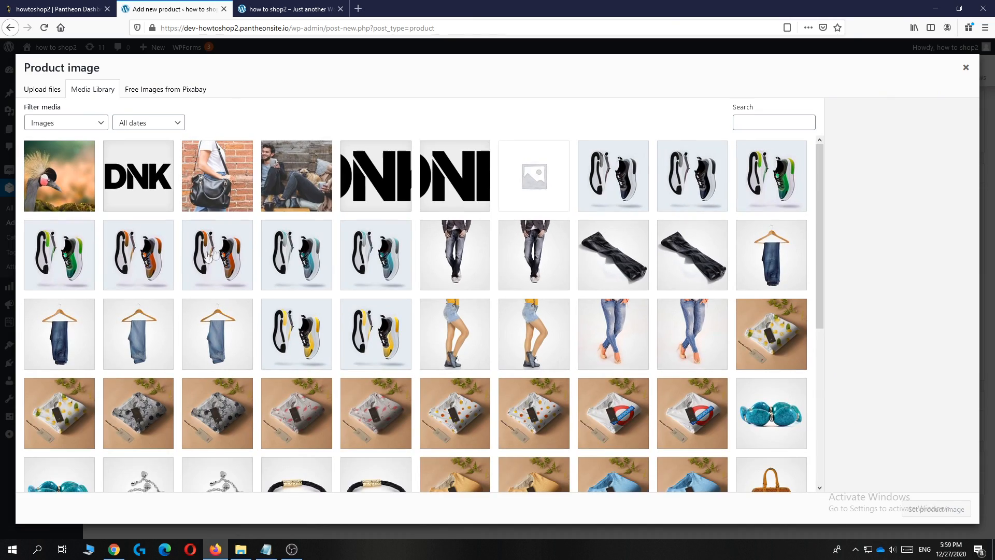
pyautogui.scroll(-2, 473, 239)
pyautogui.scroll(2, 321, 270)
pyautogui.click(35, 88)
pyautogui.click(77, 90)
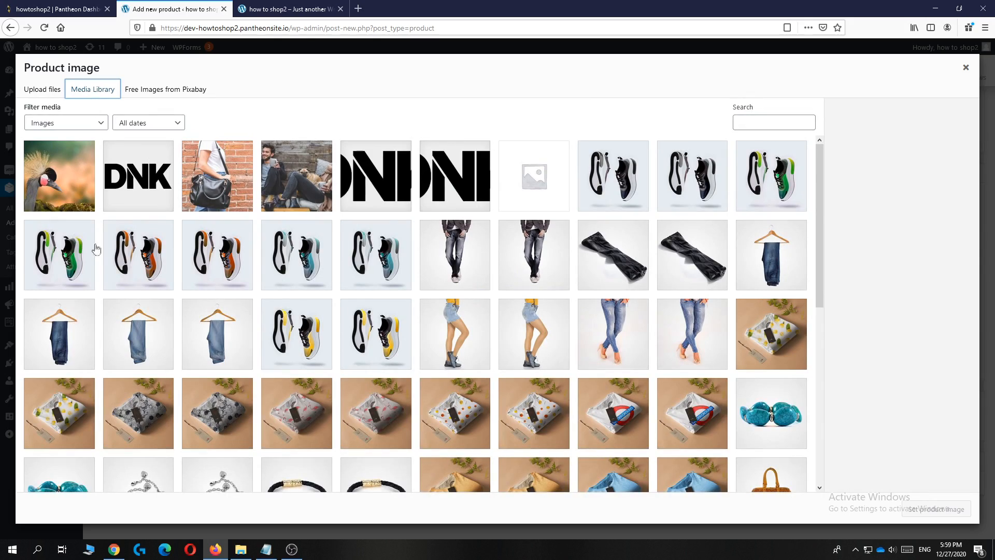
pyautogui.click(91, 249)
pyautogui.click(936, 509)
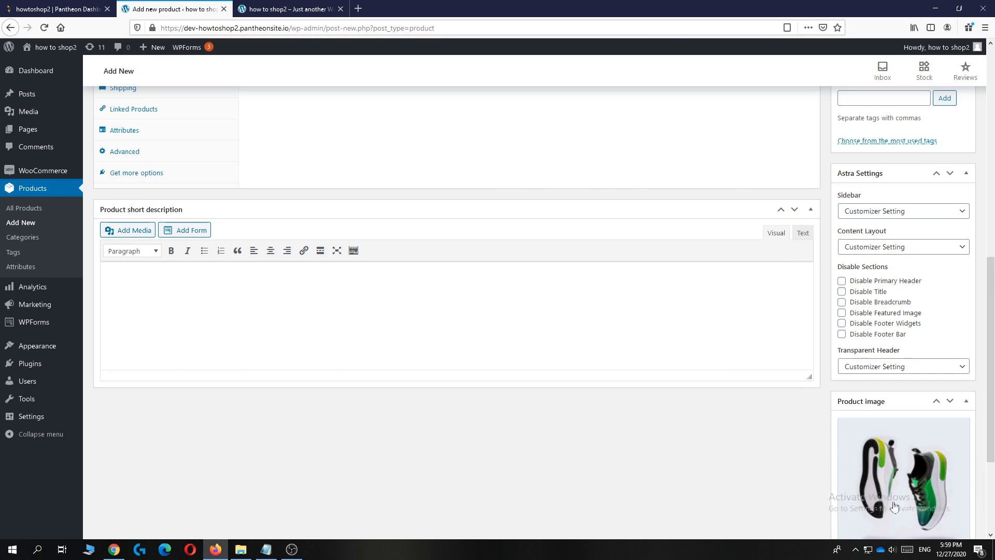
# Publish the green sneaker product
pyautogui.scroll(-4, 829, 371)
pyautogui.scroll(7, 845, 321)
pyautogui.scroll(5, 859, 270)
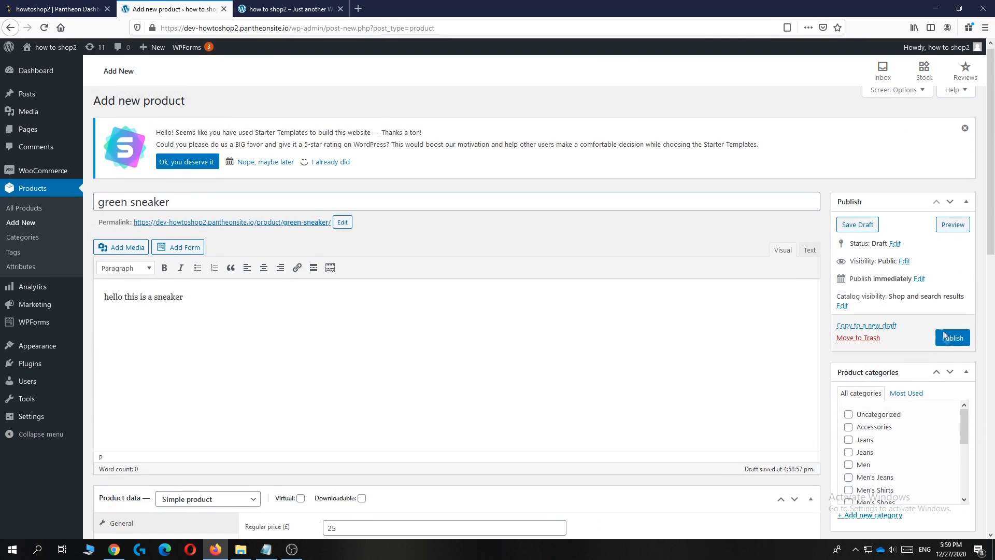
pyautogui.click(949, 338)
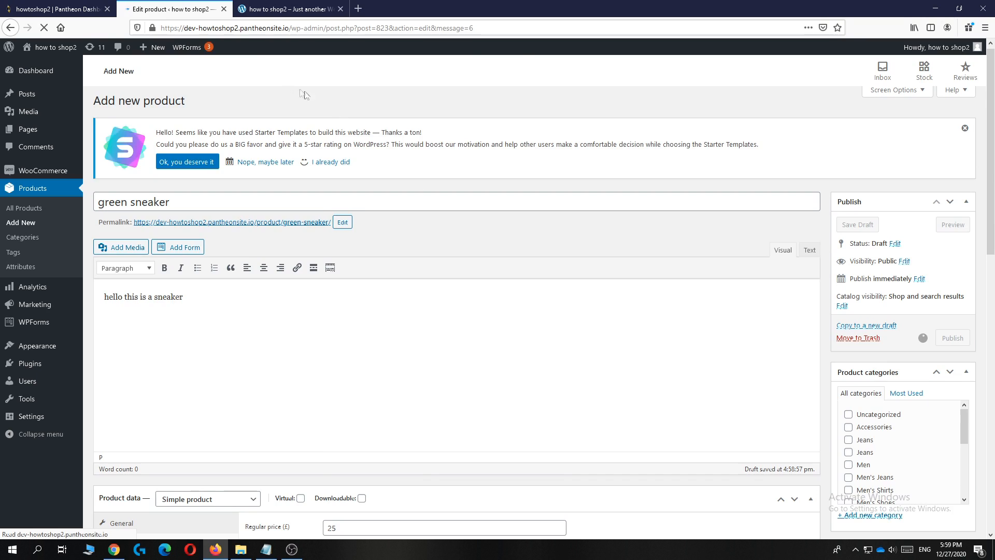
# Return to the home page being edited in the page builder, finish editing and publish its changes
pyautogui.click(275, 10)
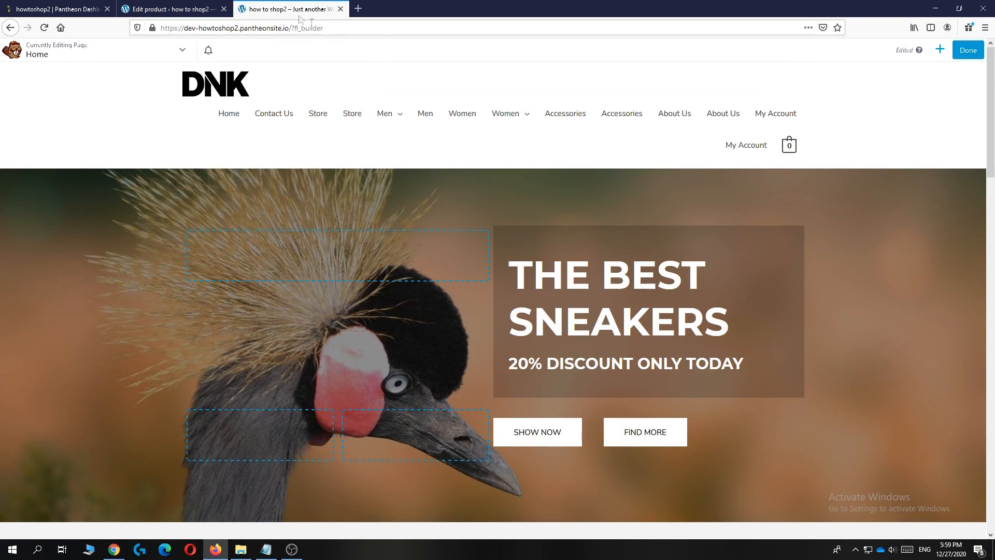
pyautogui.click(967, 52)
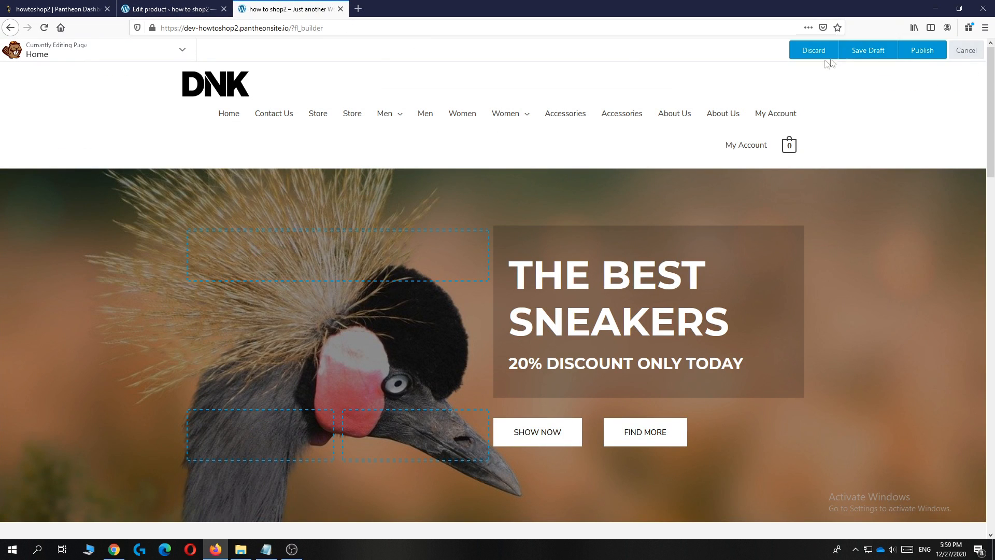
pyautogui.click(922, 51)
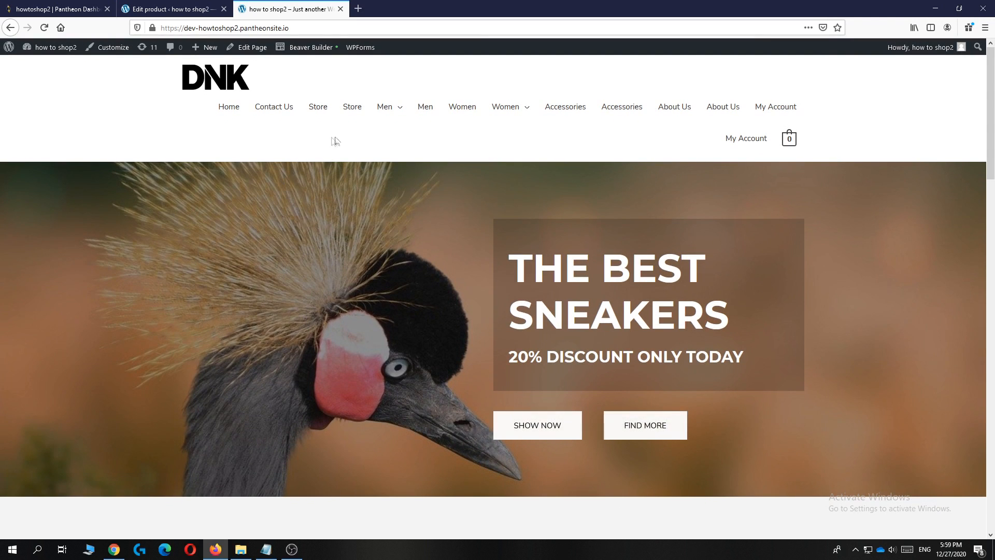
# Open the shop's Store page and examine how the green sneaker is listed, including its image, prices and sale badge
pyautogui.click(322, 109)
pyautogui.scroll(-3, 322, 171)
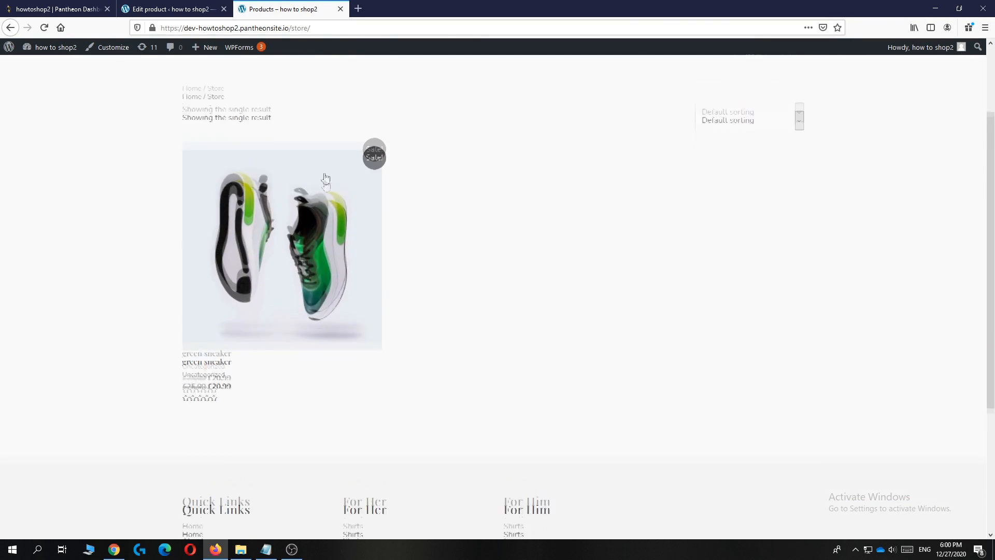
pyautogui.moveTo(328, 195); pyautogui.dragTo(363, 236)
pyautogui.scroll(2, 464, 258)
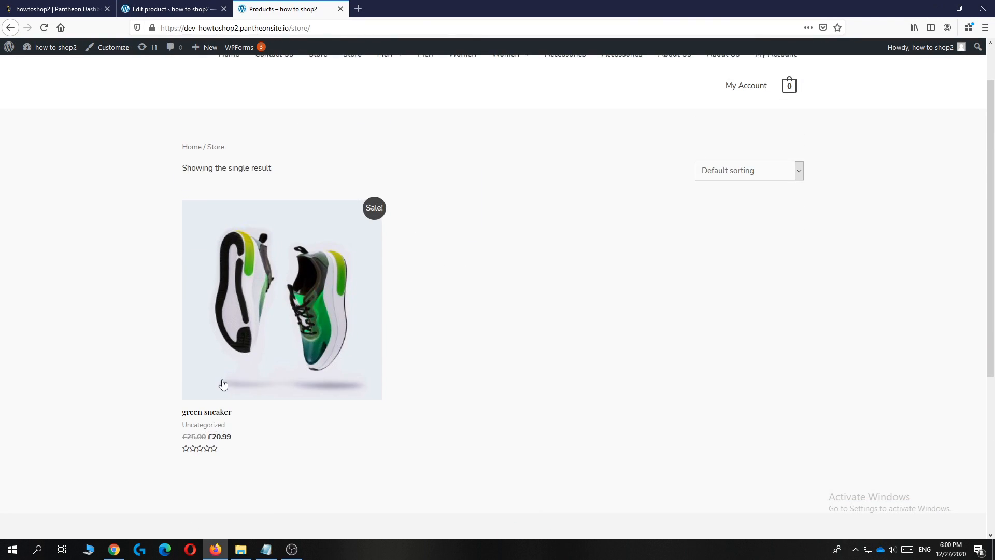
pyautogui.scroll(-2, 222, 383)
pyautogui.moveTo(224, 310); pyautogui.dragTo(251, 344)
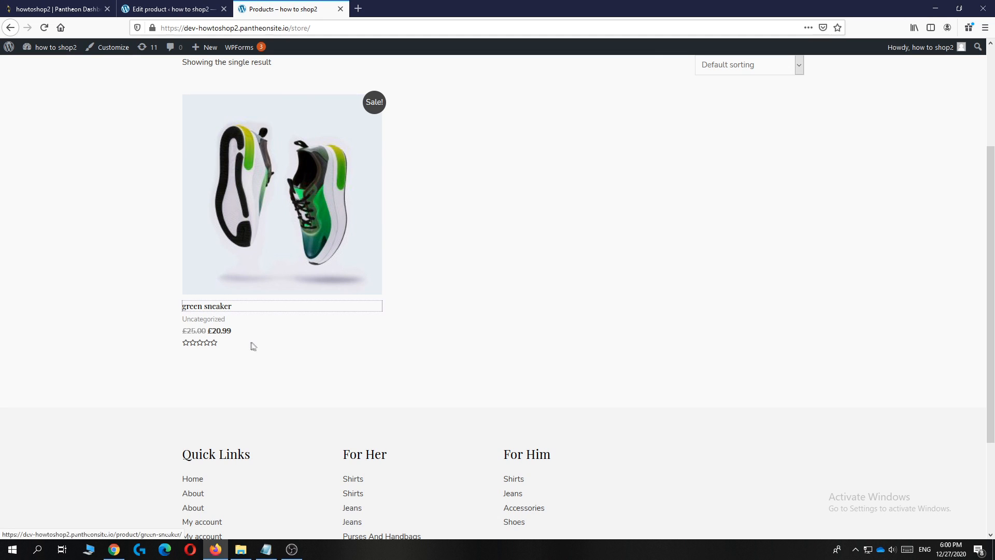
pyautogui.scroll(2, 219, 366)
pyautogui.scroll(-2, 311, 207)
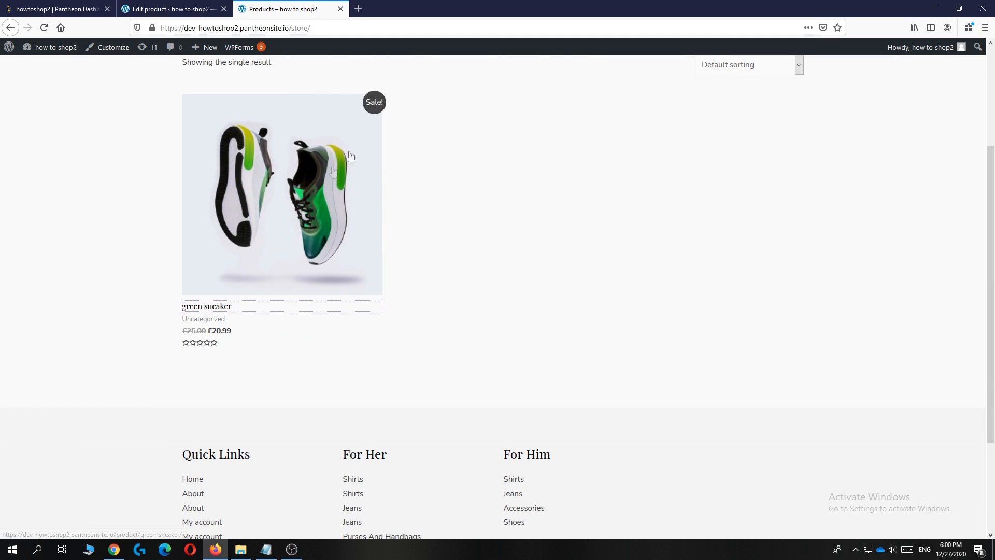
pyautogui.click(372, 100)
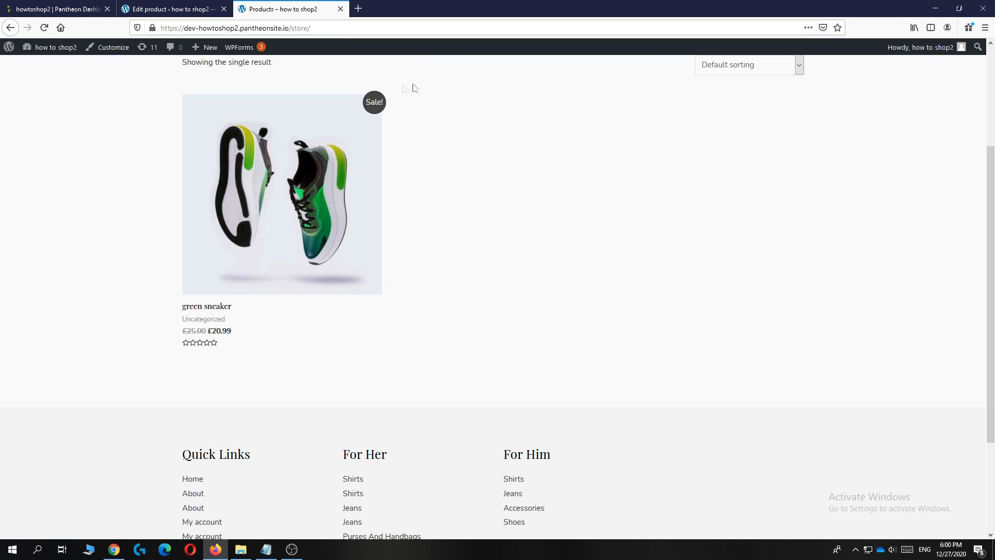
pyautogui.scroll(3, 242, 166)
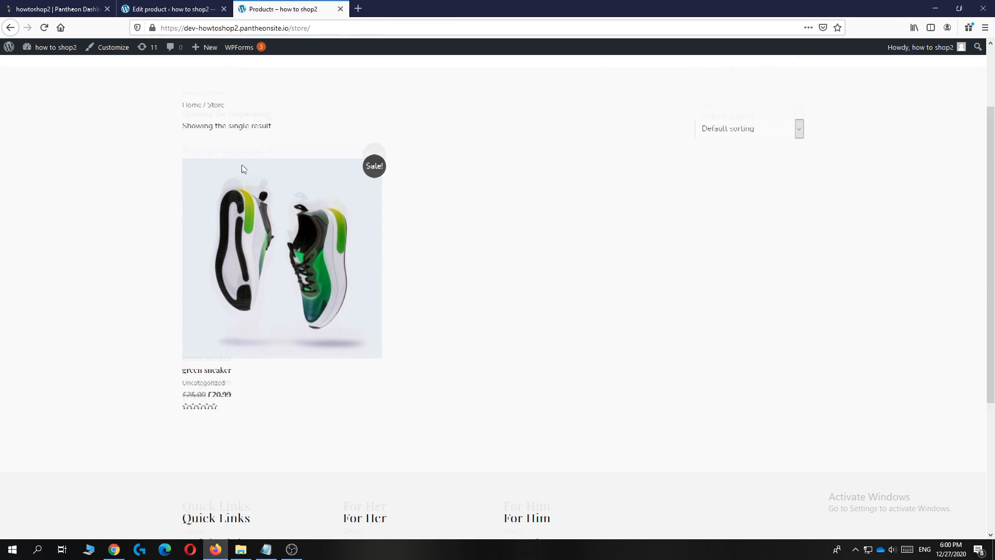
# Leave the product editor, open the Payments section of the WooCommerce settings and review the PayPal Standard payment method
pyautogui.click(166, 9)
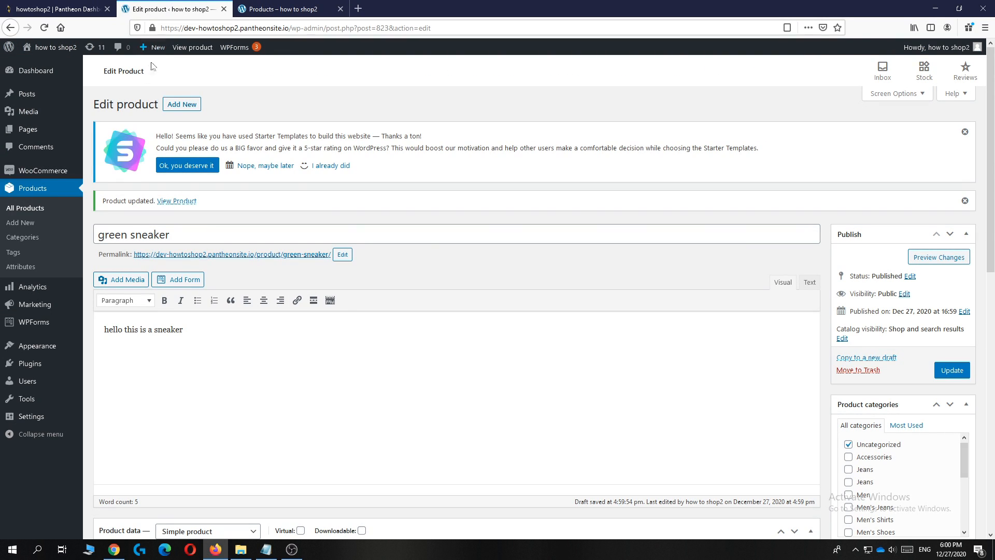
pyautogui.click(38, 172)
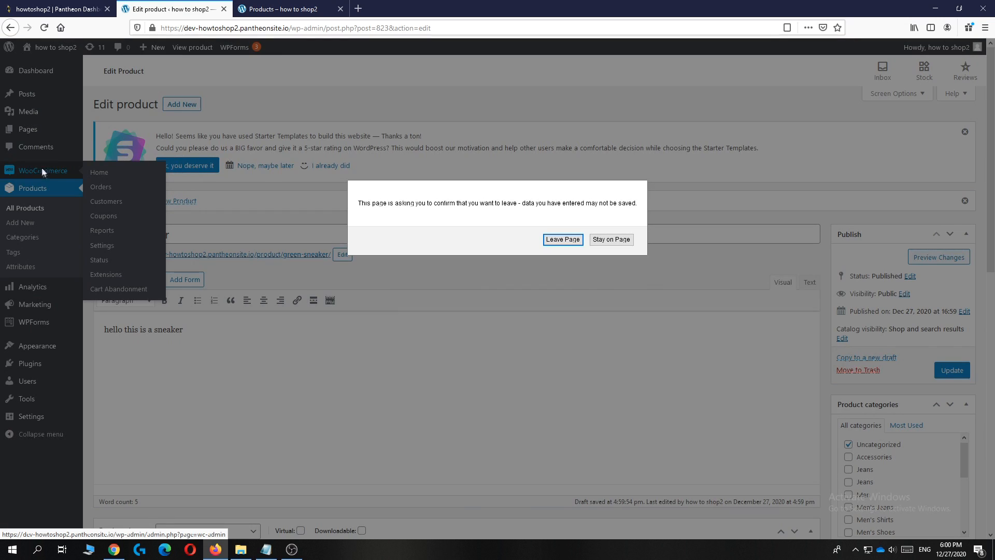
pyautogui.click(573, 241)
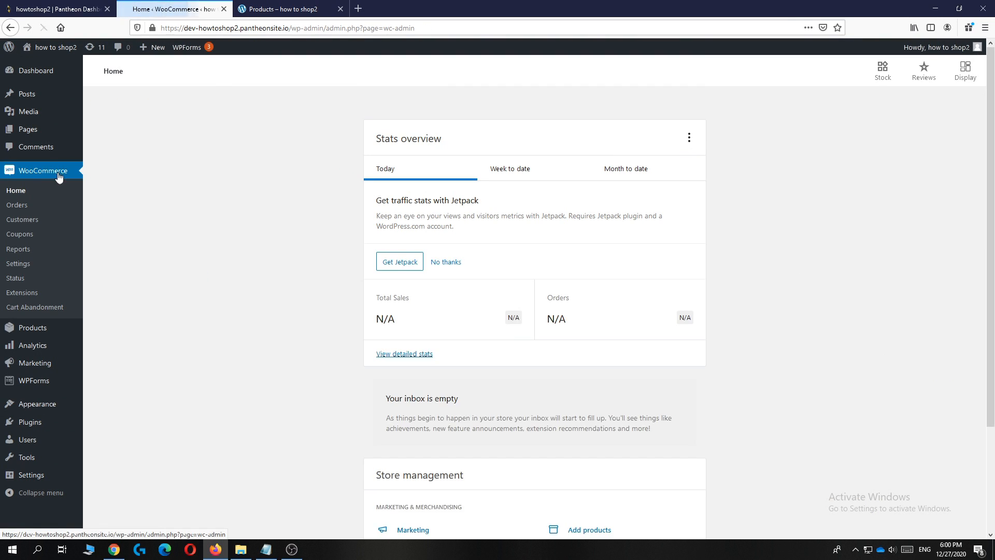
pyautogui.click(15, 266)
pyautogui.click(249, 121)
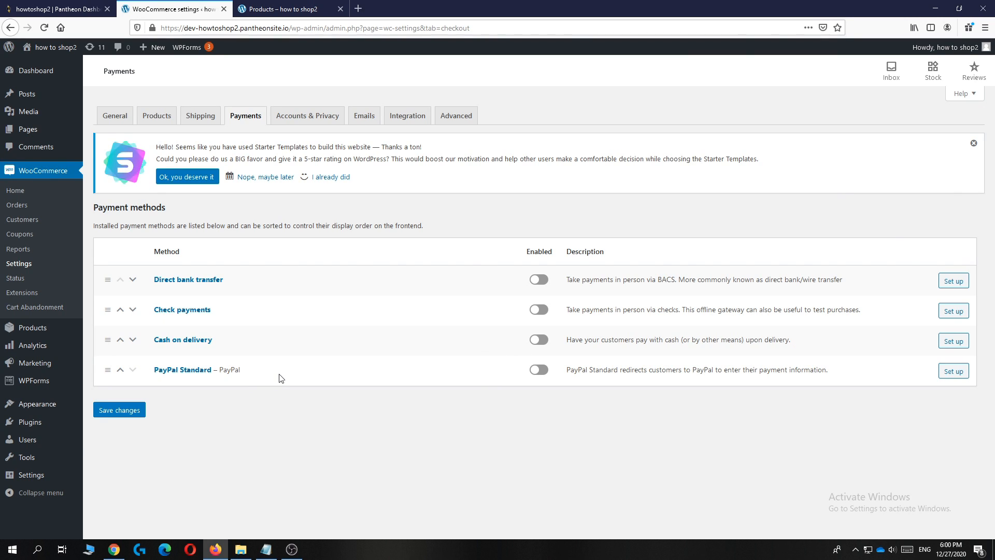
pyautogui.moveTo(265, 377); pyautogui.dragTo(158, 373)
pyautogui.click(233, 393)
pyautogui.moveTo(254, 374); pyautogui.dragTo(166, 375)
pyautogui.click(190, 392)
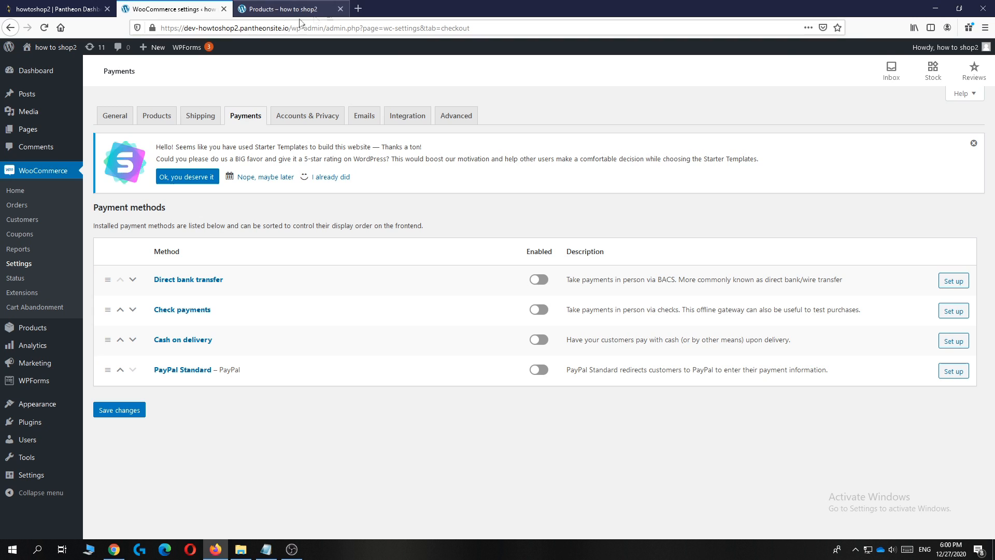
# Copy the site's address and open the shop's home page in a new browser tab
pyautogui.moveTo(289, 28); pyautogui.dragTo(137, 27)
pyautogui.hotkey('ctrl', 'c')
pyautogui.hotkey('ctrl', 't')
pyautogui.hotkey('ctrl', 'v')
pyautogui.press('Return')
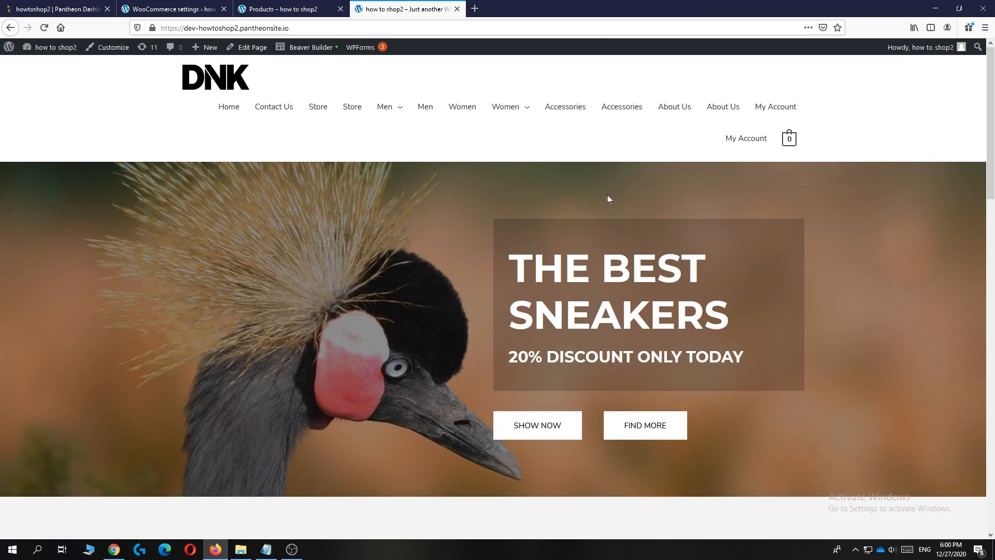
# Look through the finished home page from the hero banner and category tiles down to the featured collection and footer
pyautogui.scroll(-8, 303, 154)
pyautogui.scroll(-1, 321, 155)
pyautogui.scroll(7, 350, 156)
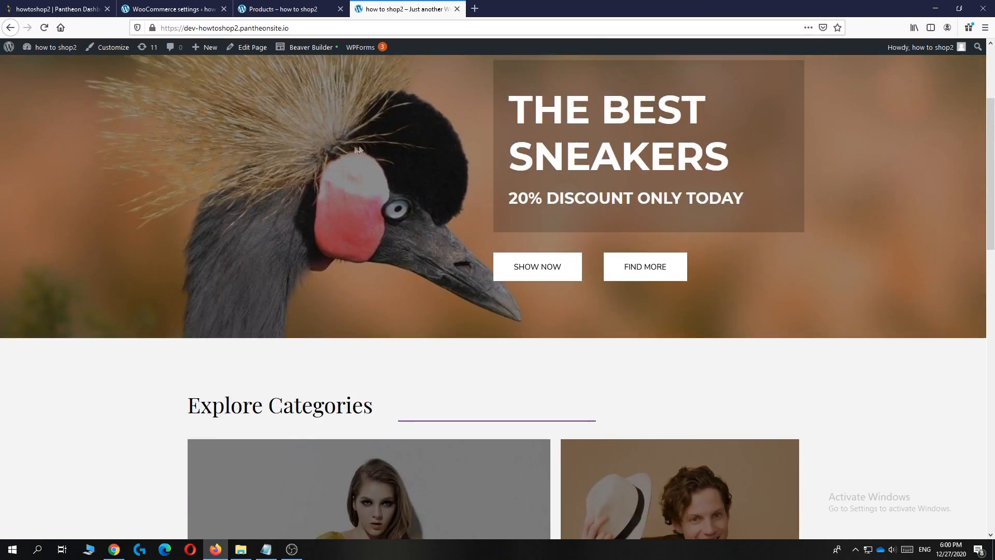
pyautogui.scroll(3, 353, 151)
pyautogui.scroll(-5, 409, 200)
pyautogui.scroll(-10, 328, 207)
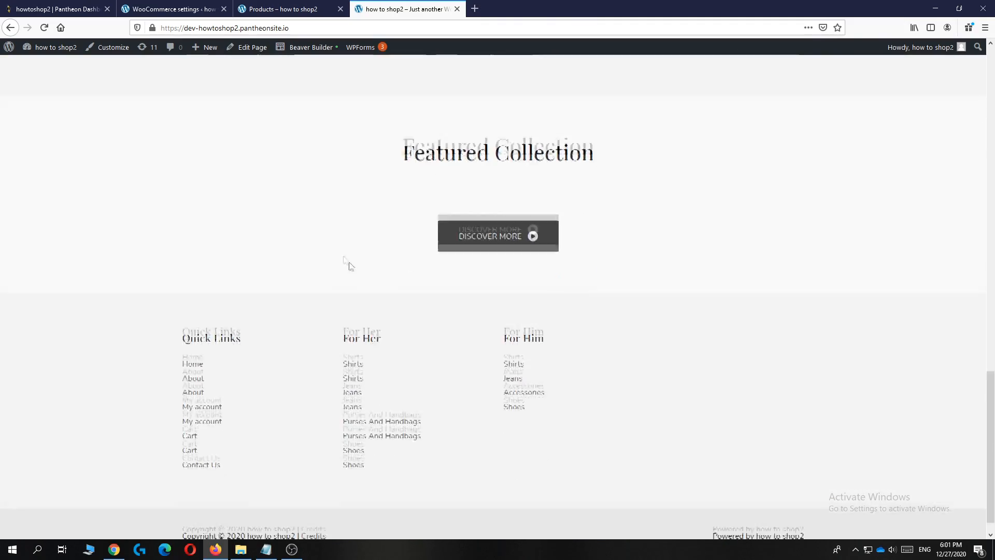
pyautogui.scroll(9, 356, 391)
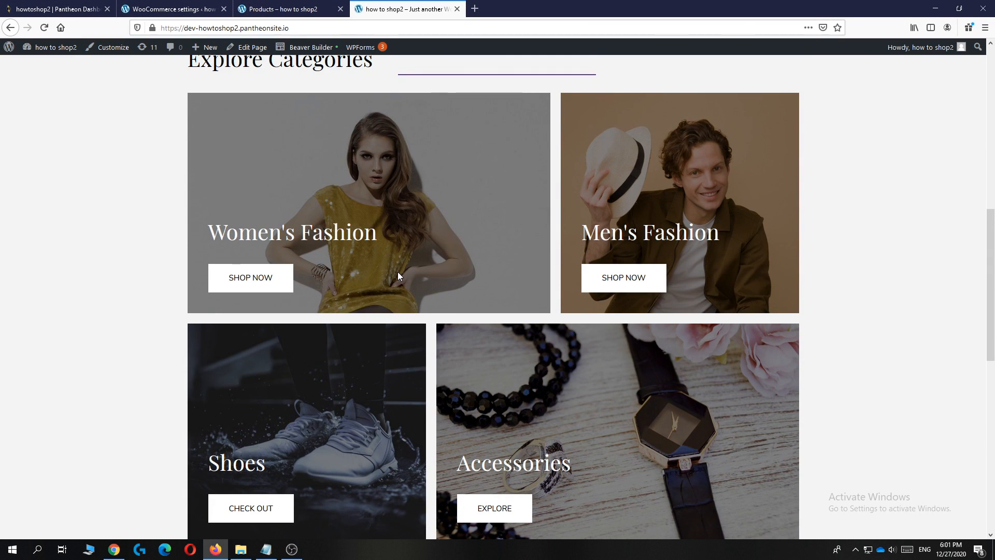
pyautogui.scroll(2, 397, 268)
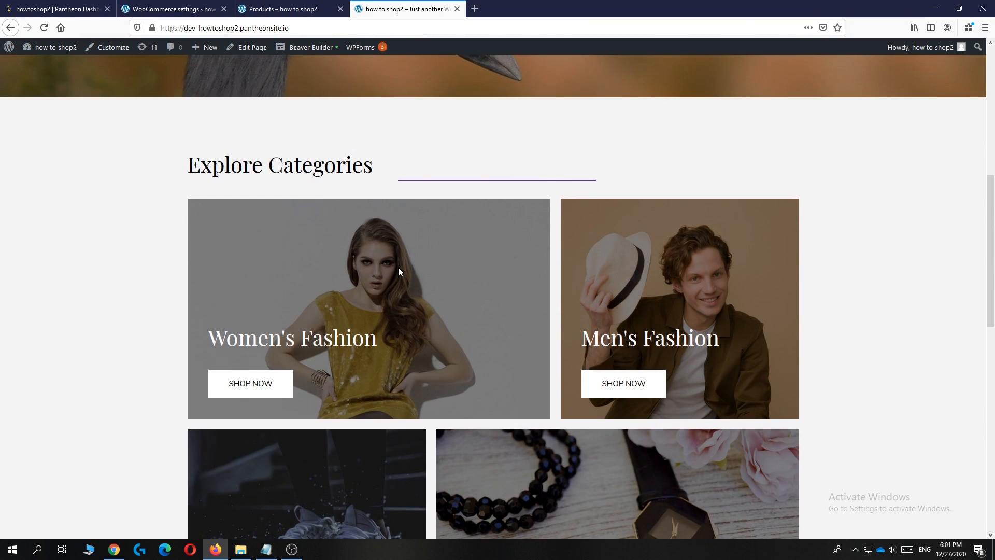
pyautogui.scroll(6, 550, 320)
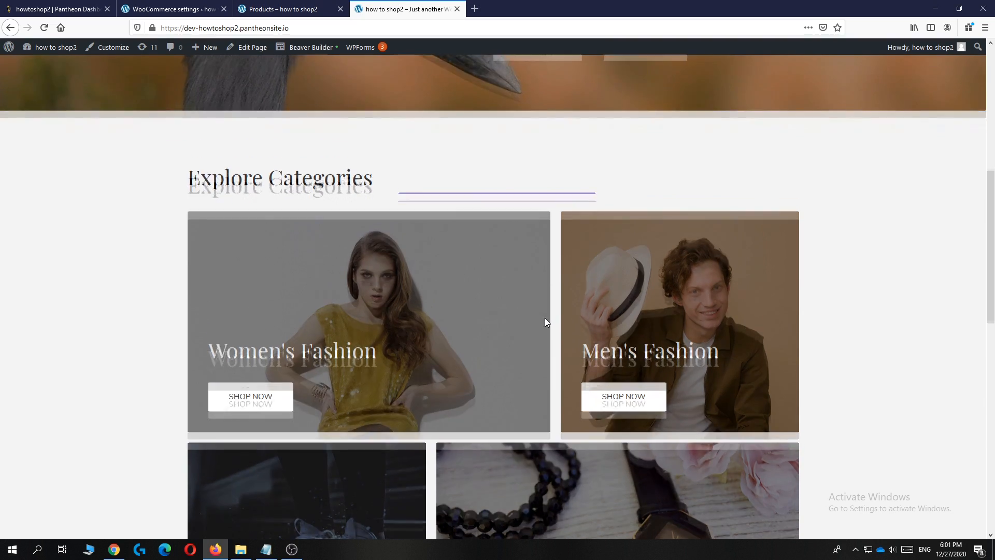